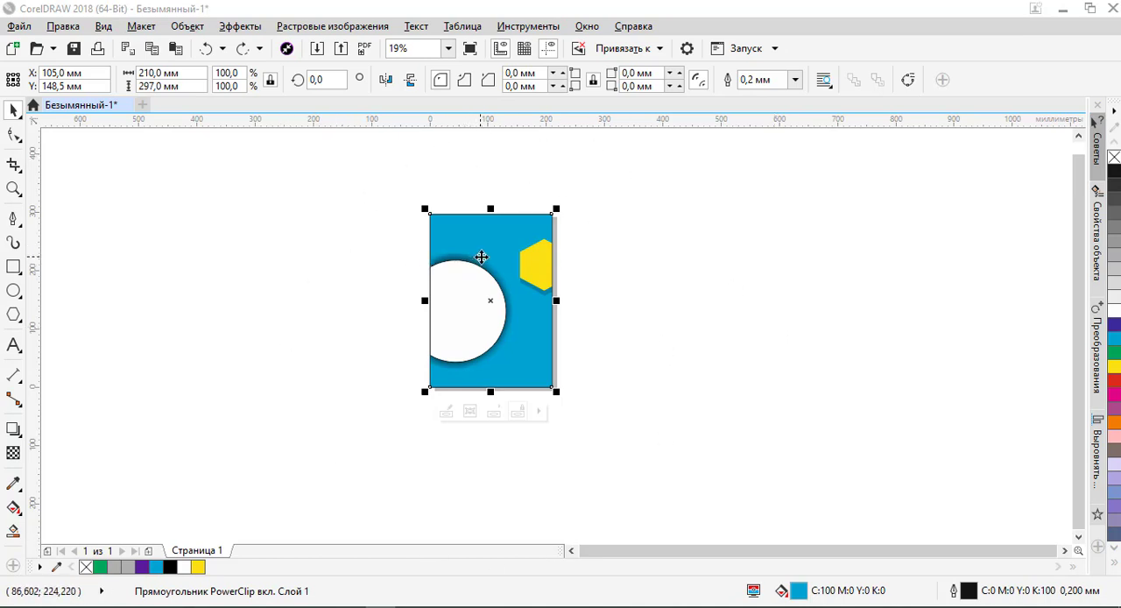
Examine the white circle's outline and shadow in the blue vector artwork at close range
scroll(520, 265, "up", 5)
scroll(521, 267, "down", 5)
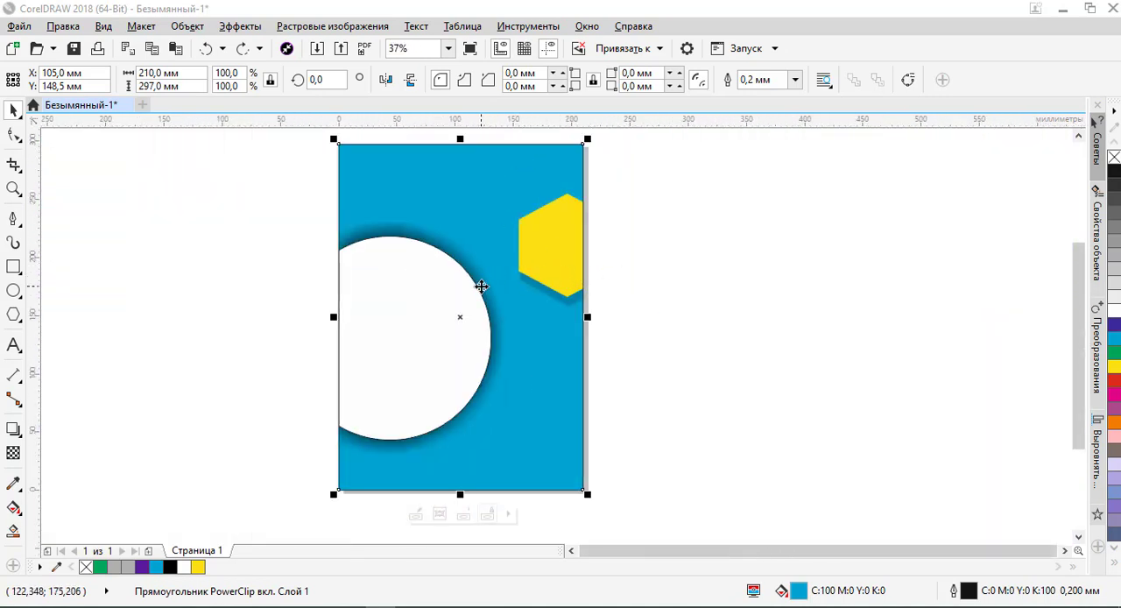
scroll(496, 305, "up", 3)
scroll(448, 339, "up", 4)
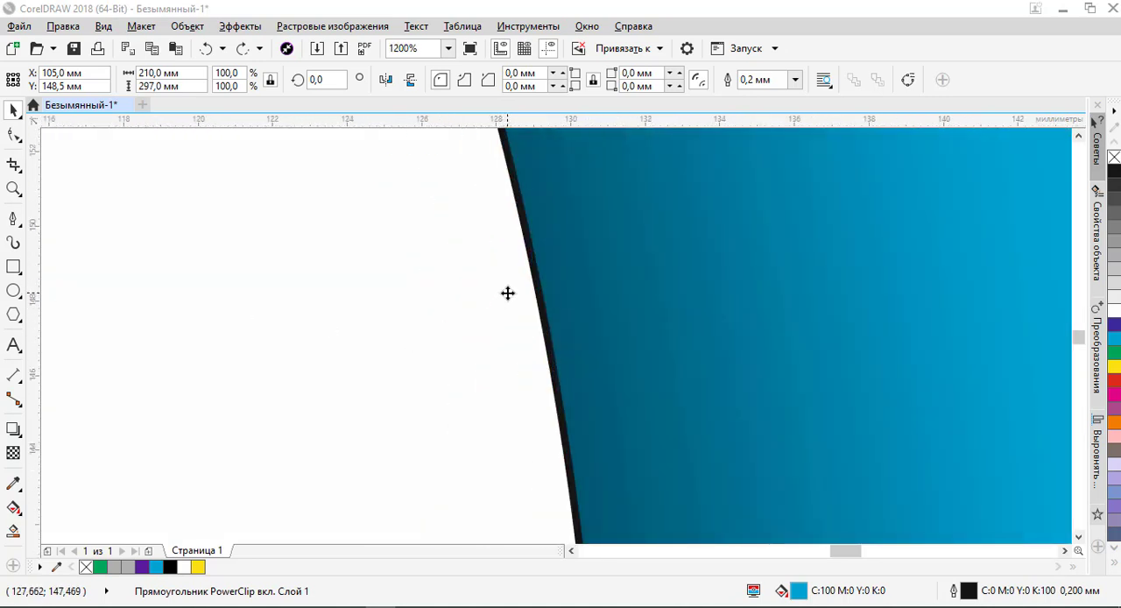
scroll(528, 293, "down", 6)
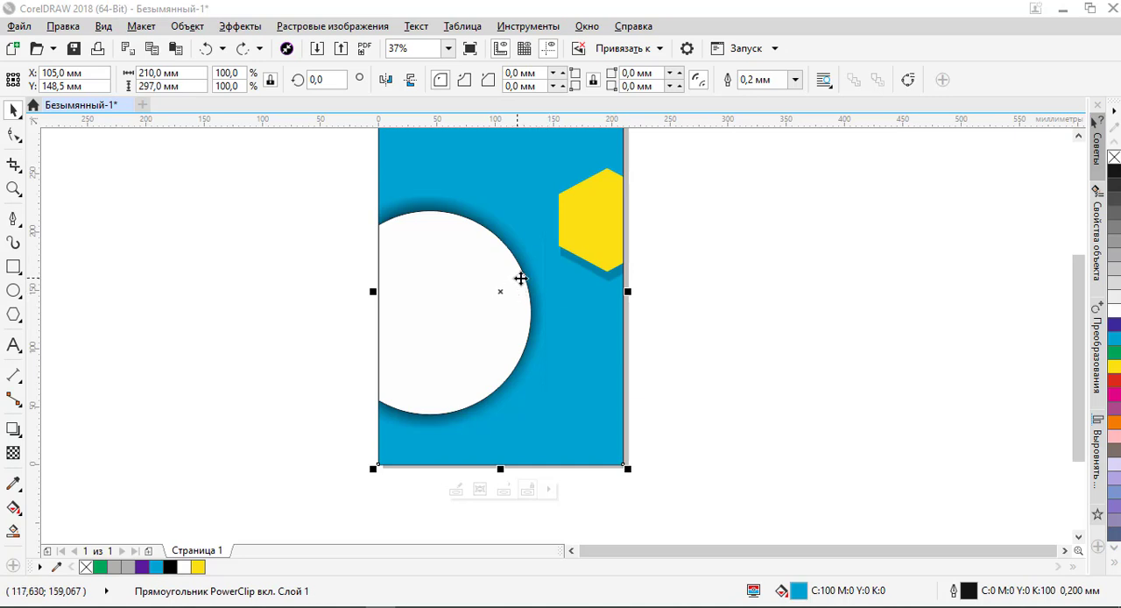
scroll(526, 277, "up", 5)
scroll(533, 278, "down", 8)
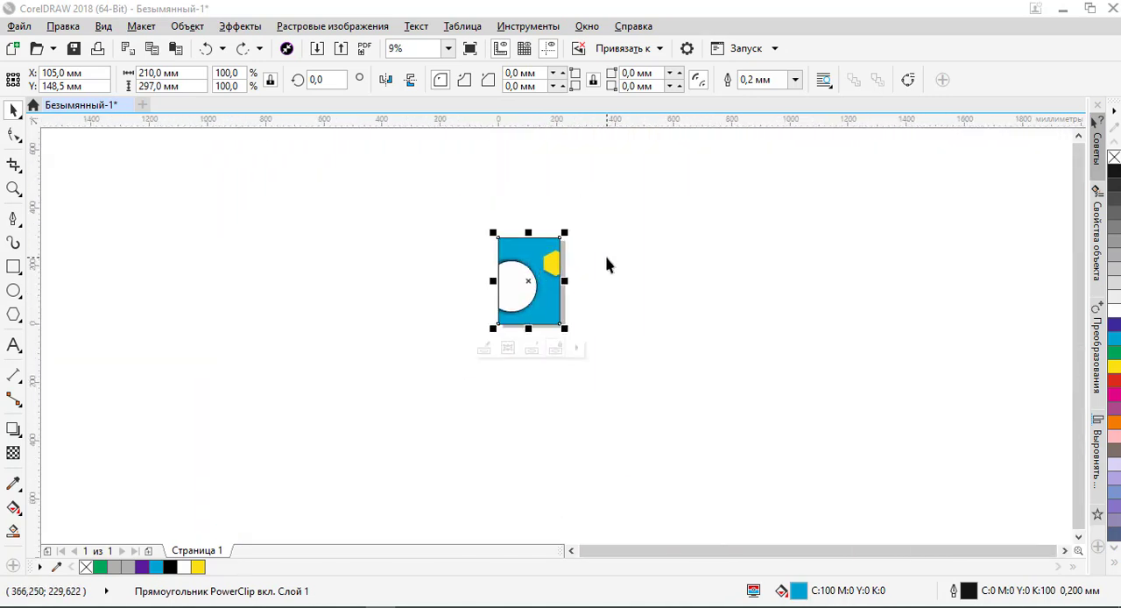
left_click(608, 265)
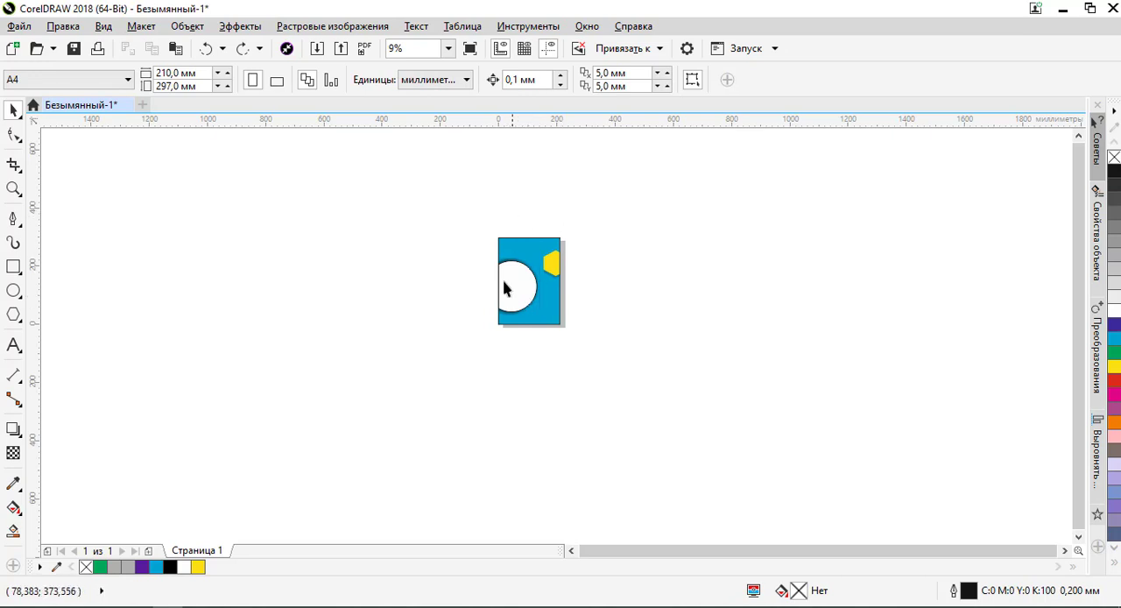
scroll(537, 303, "up", 2)
scroll(520, 219, "up", 3)
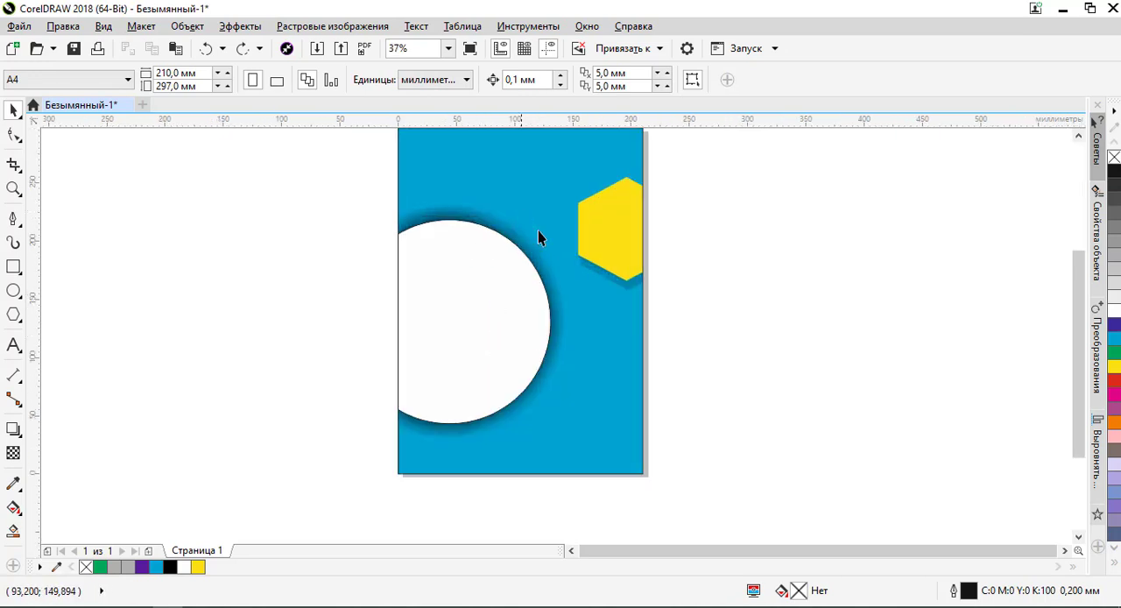
scroll(535, 237, "down", 2)
Remove the outline from the blue PowerClip rectangle and check its edge beside the white circle
left_click(532, 210)
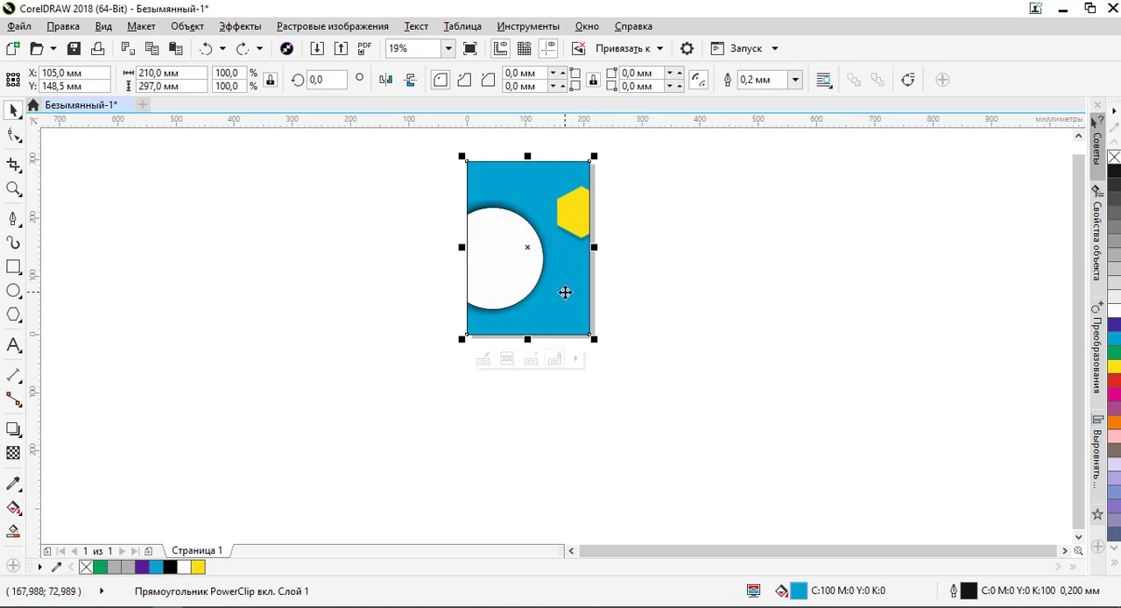
left_click(623, 299)
left_click(585, 299)
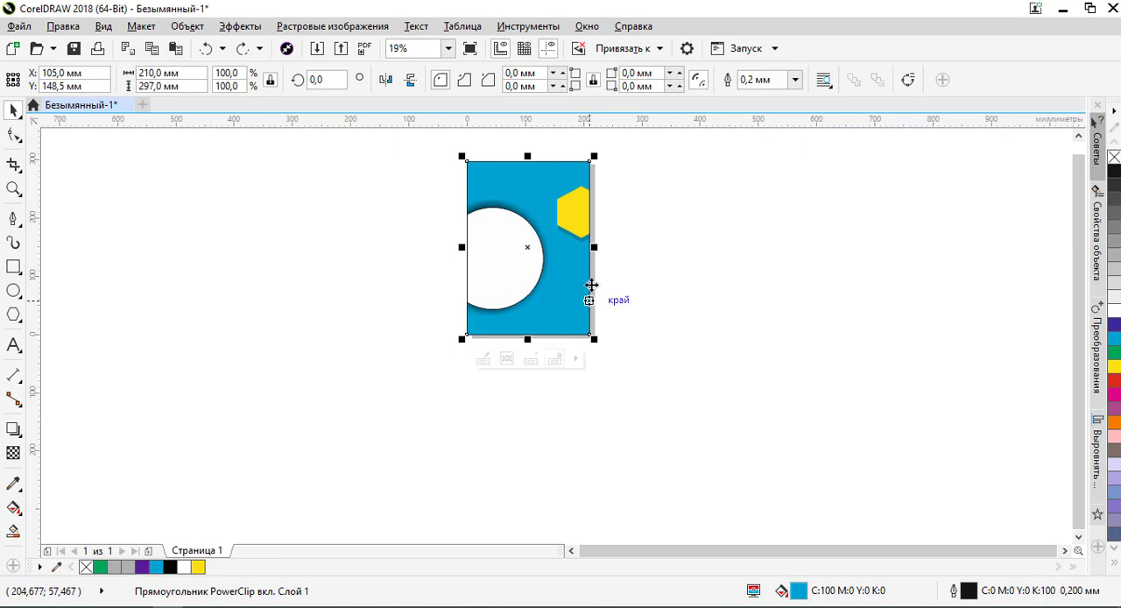
right_click(1115, 158)
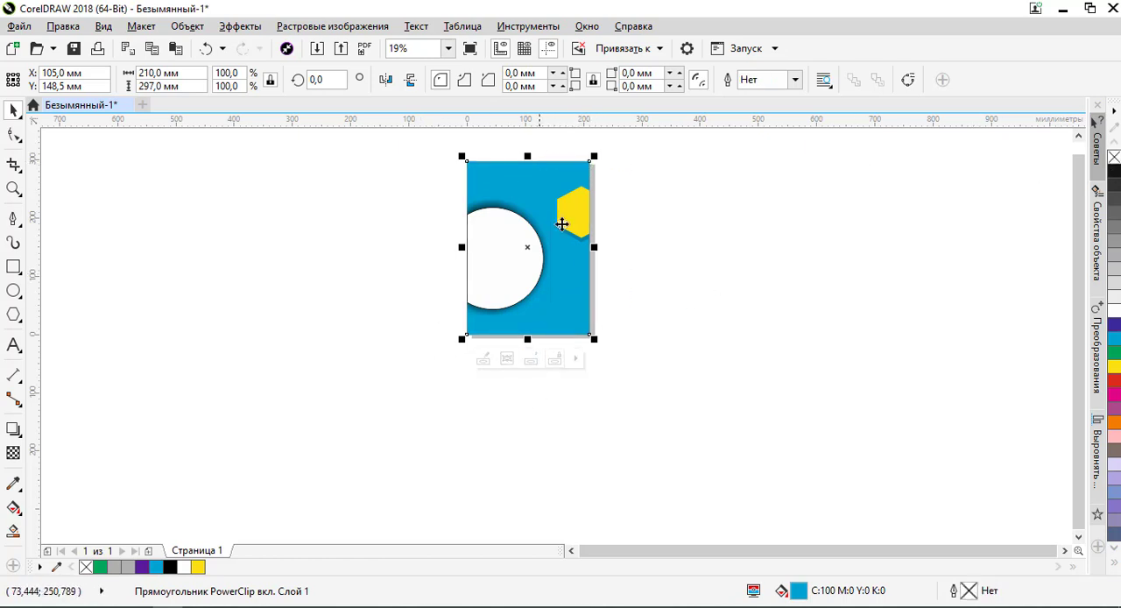
left_click(741, 268)
scroll(465, 228, "up", 5)
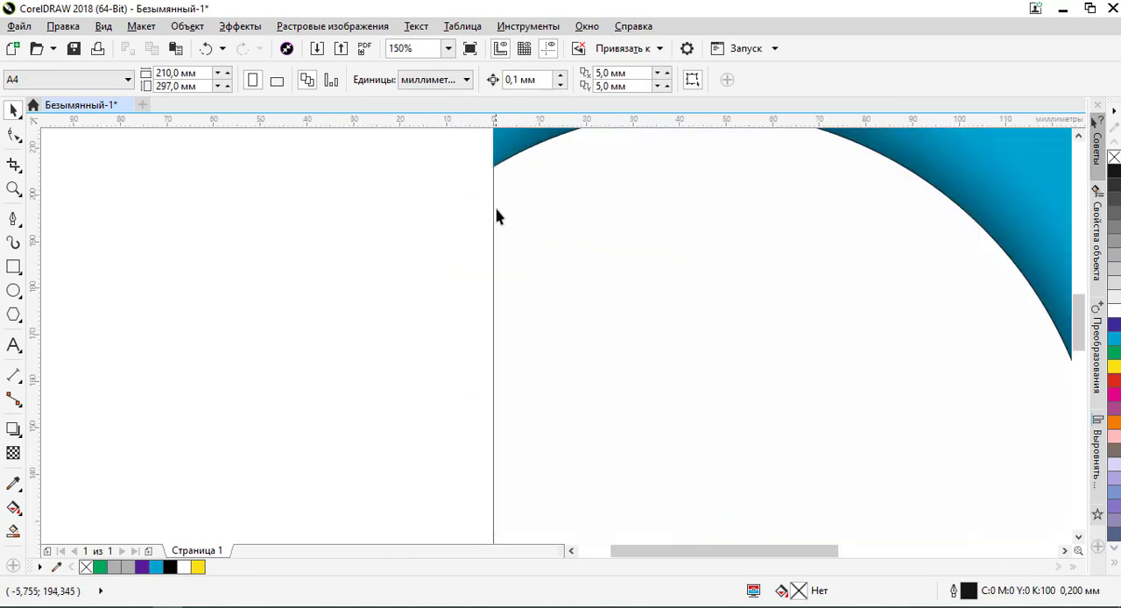
scroll(497, 217, "down", 8)
scroll(514, 220, "up", 3)
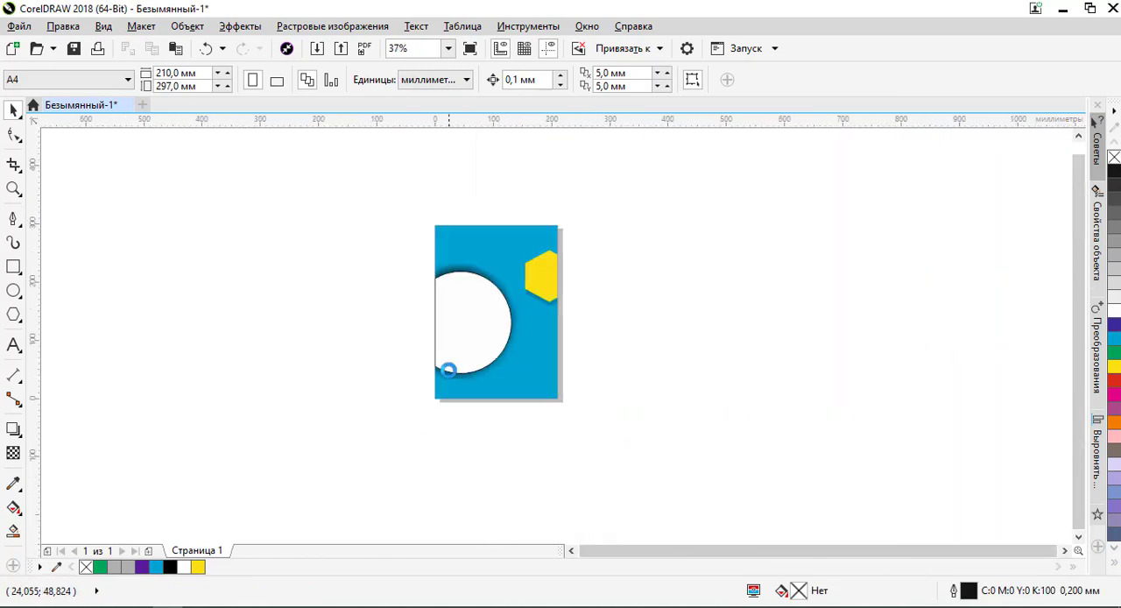
Try moving the blue PowerClip artwork off the page into the empty area beside it, and undo the move
left_click(505, 284)
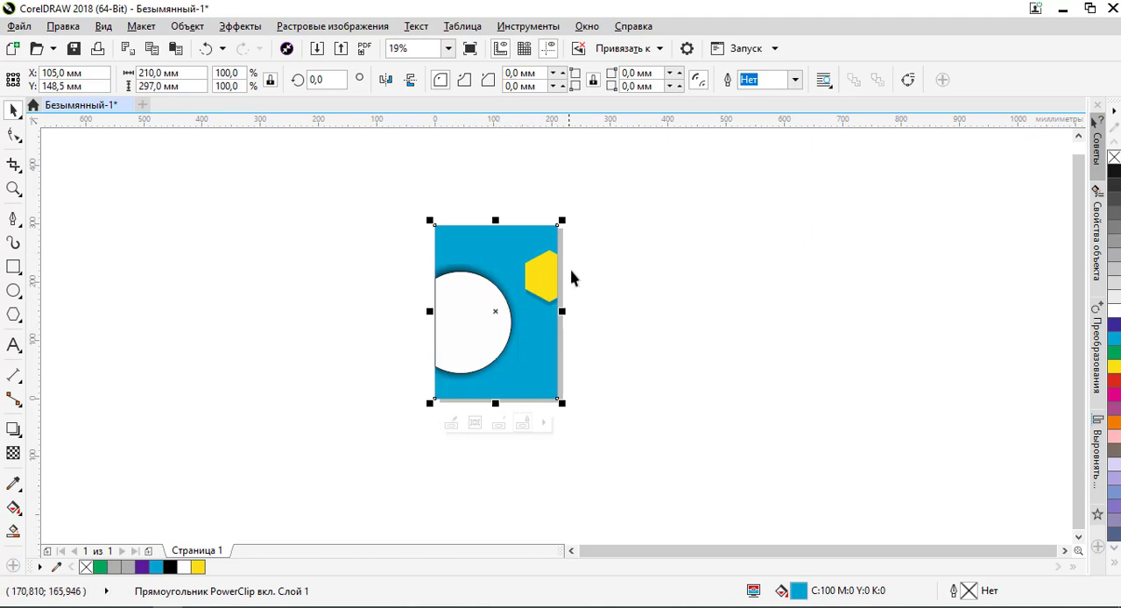
left_click(595, 274)
left_click_drag(514, 274, 669, 289)
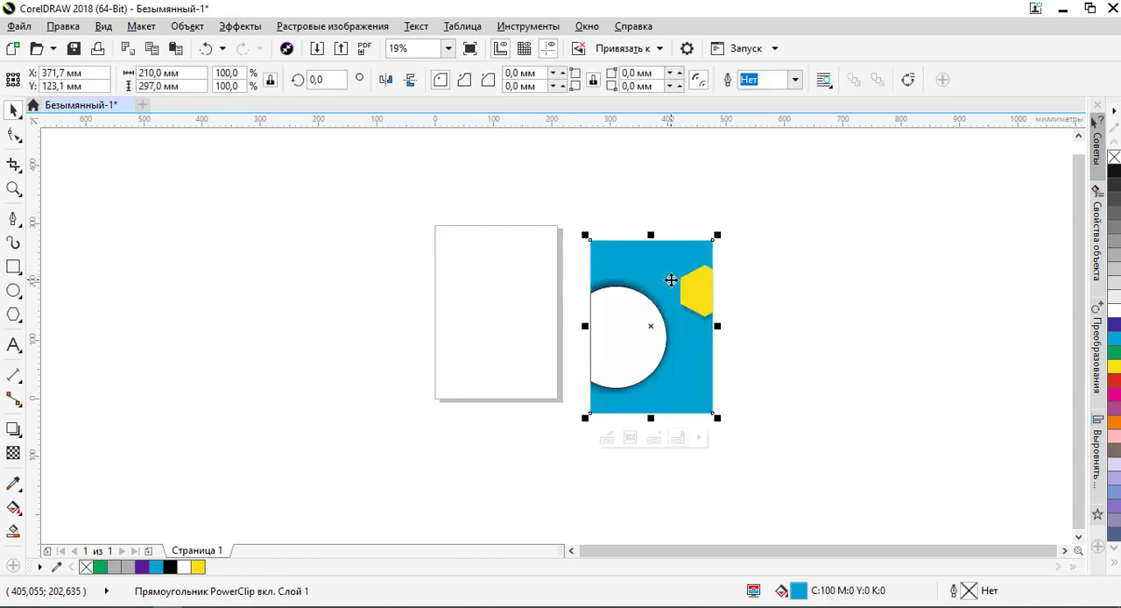
key("ctrl+z")
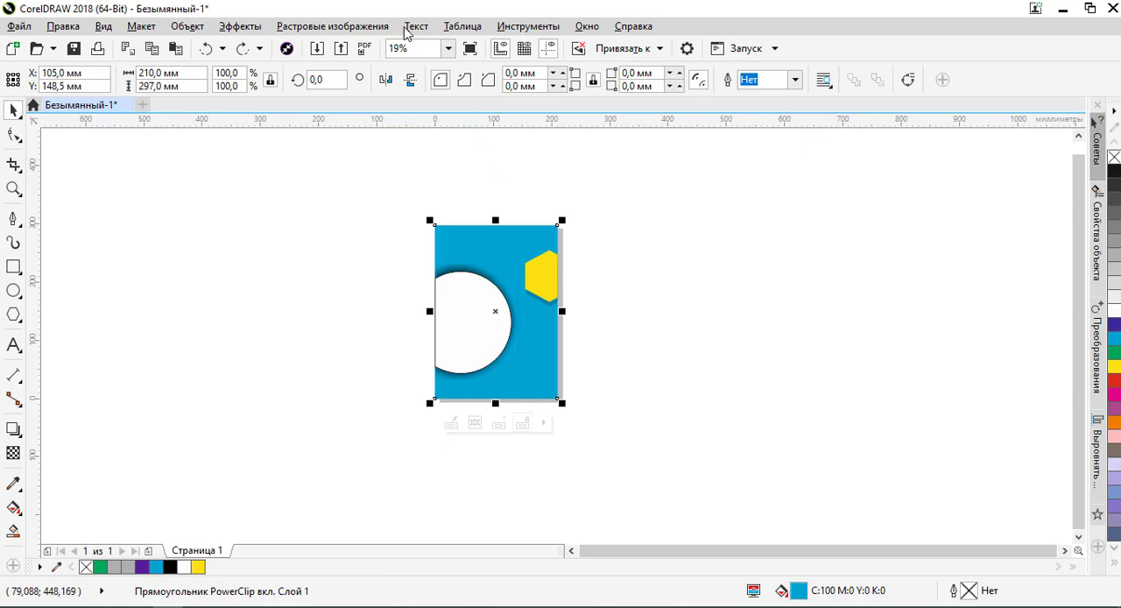
Convert the blue PowerClip artwork to a bitmap at 300 dpi in CMYK (32-bit) colour mode, without anti-aliasing or a transparent background
left_click(315, 27)
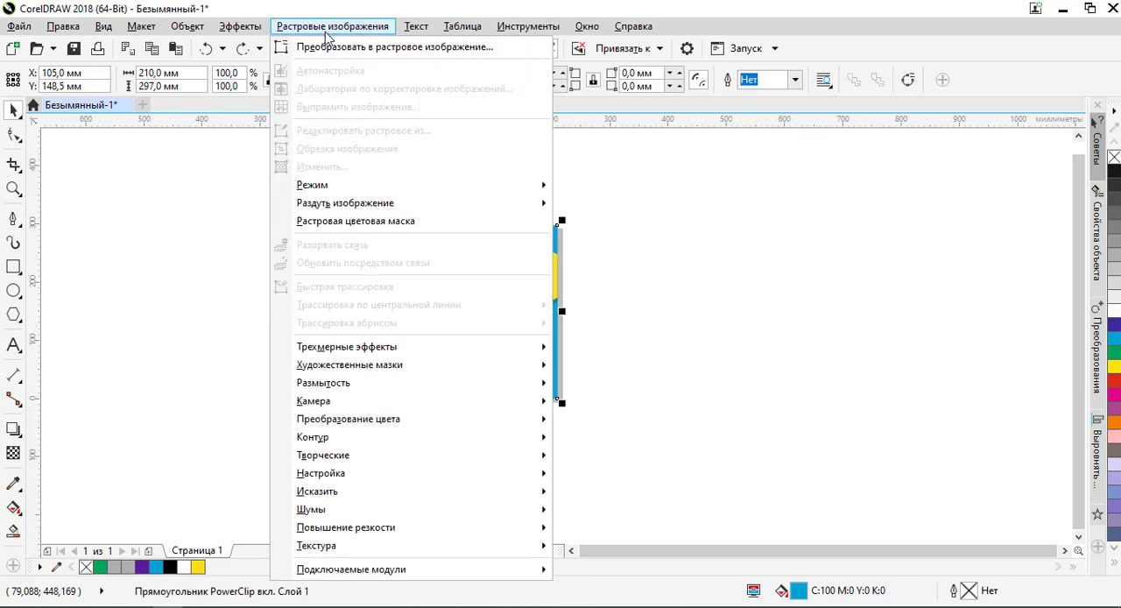
left_click(331, 49)
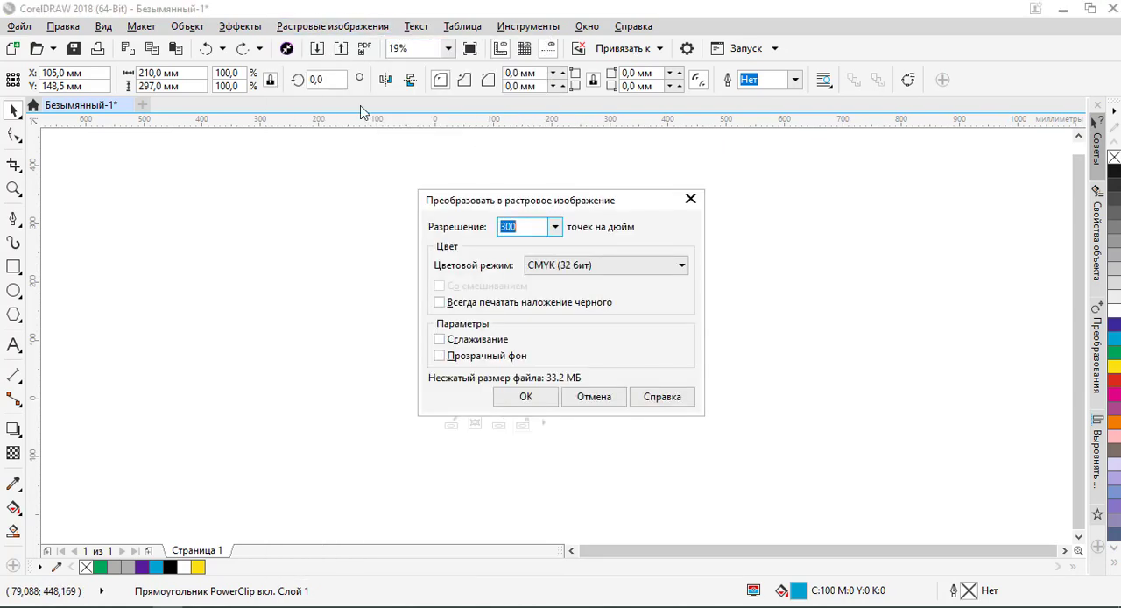
left_click_drag(571, 204, 743, 203)
left_click_drag(847, 200, 817, 158)
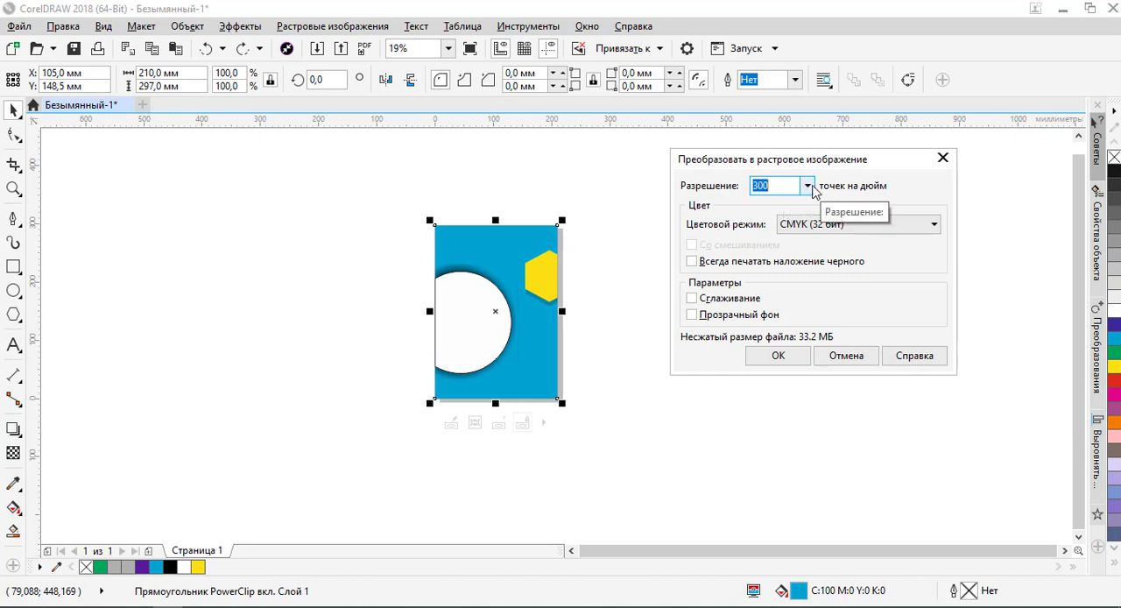
left_click(814, 230)
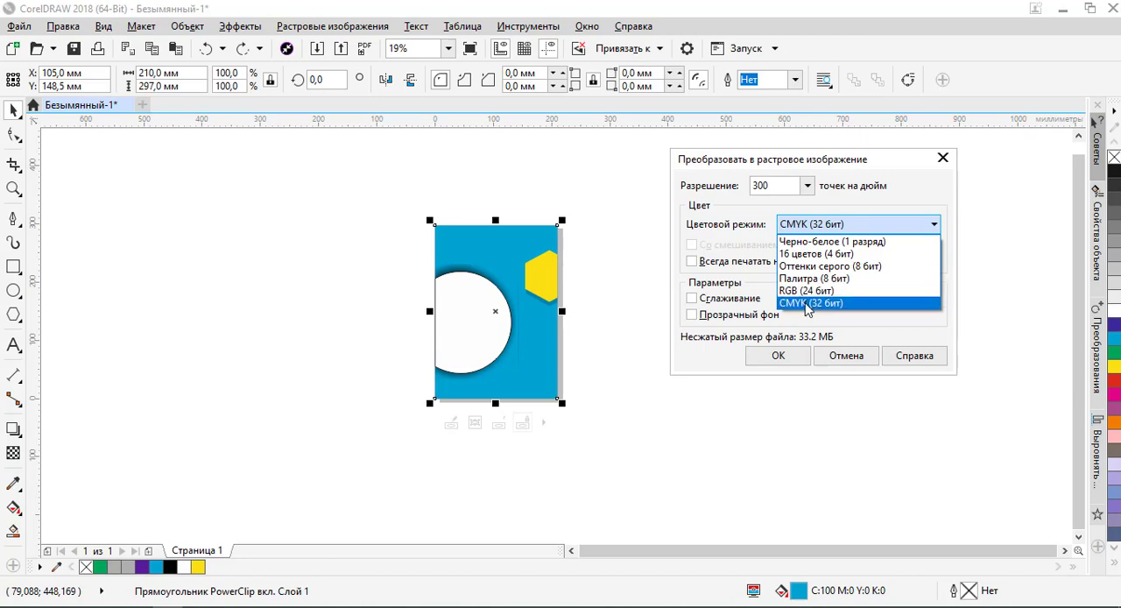
left_click(806, 305)
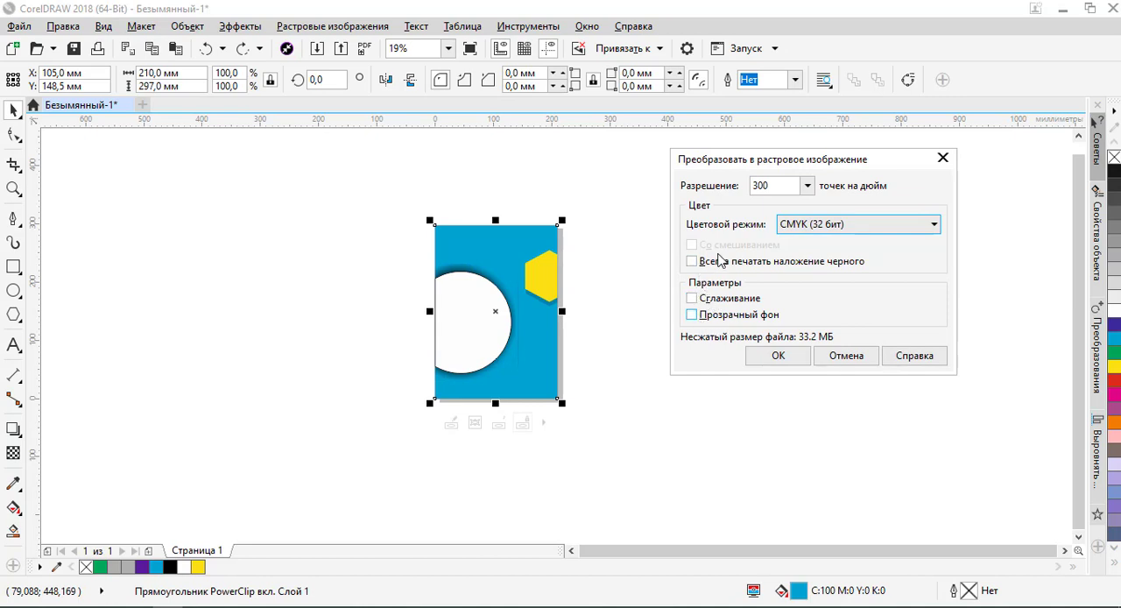
left_click(773, 357)
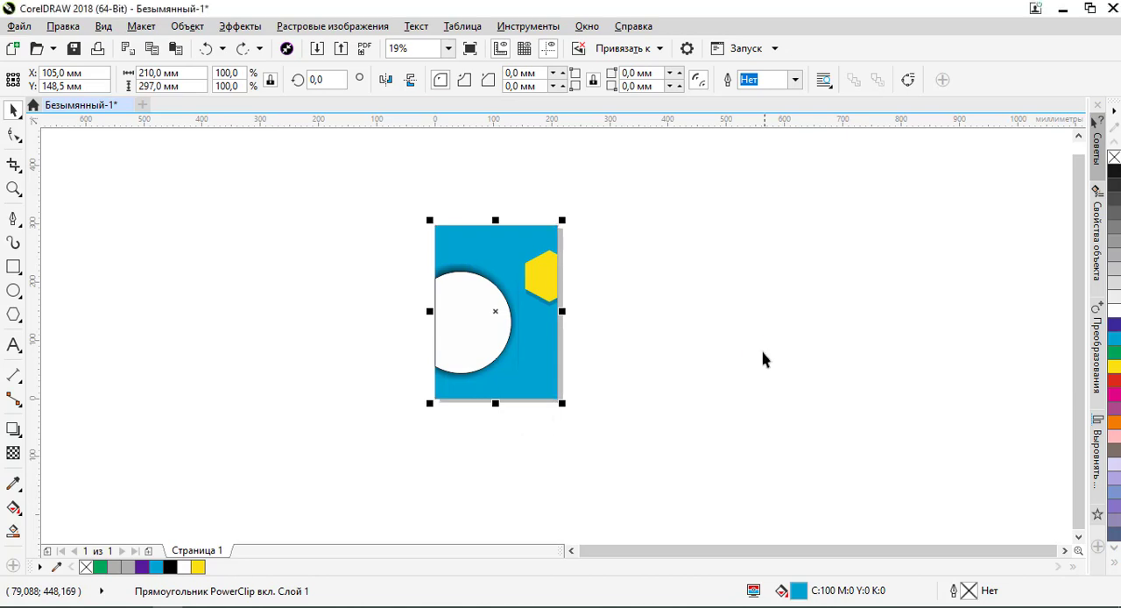
left_click(675, 260)
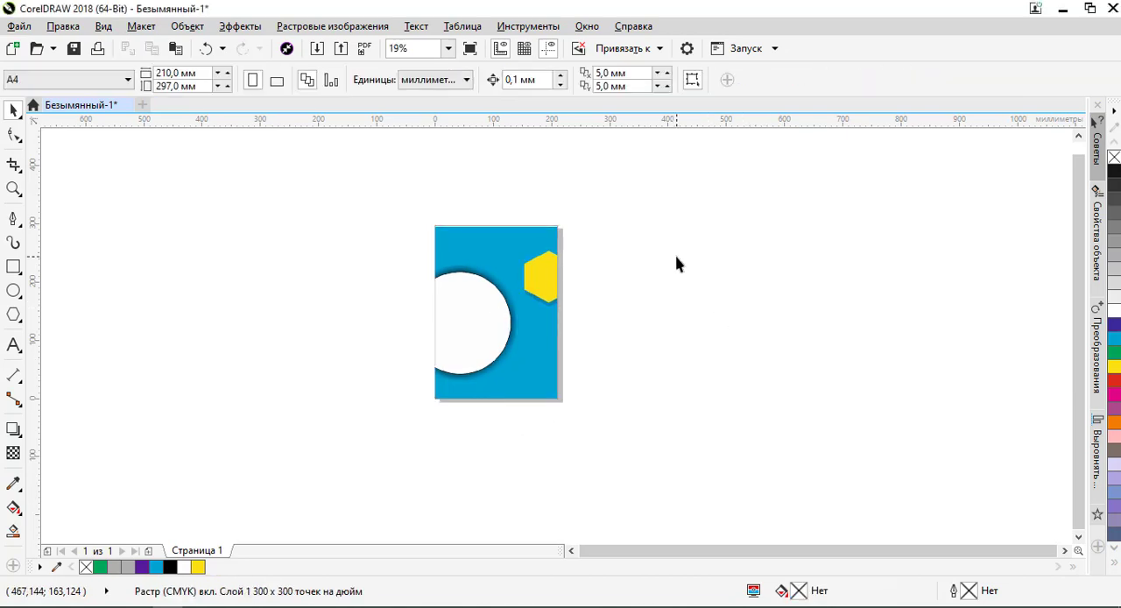
Inspect the converted bitmap at high magnification, checking the pixels along the circle's outline, its shadow and the yellow hexagon
left_click(449, 261)
scroll(478, 265, "up", 10)
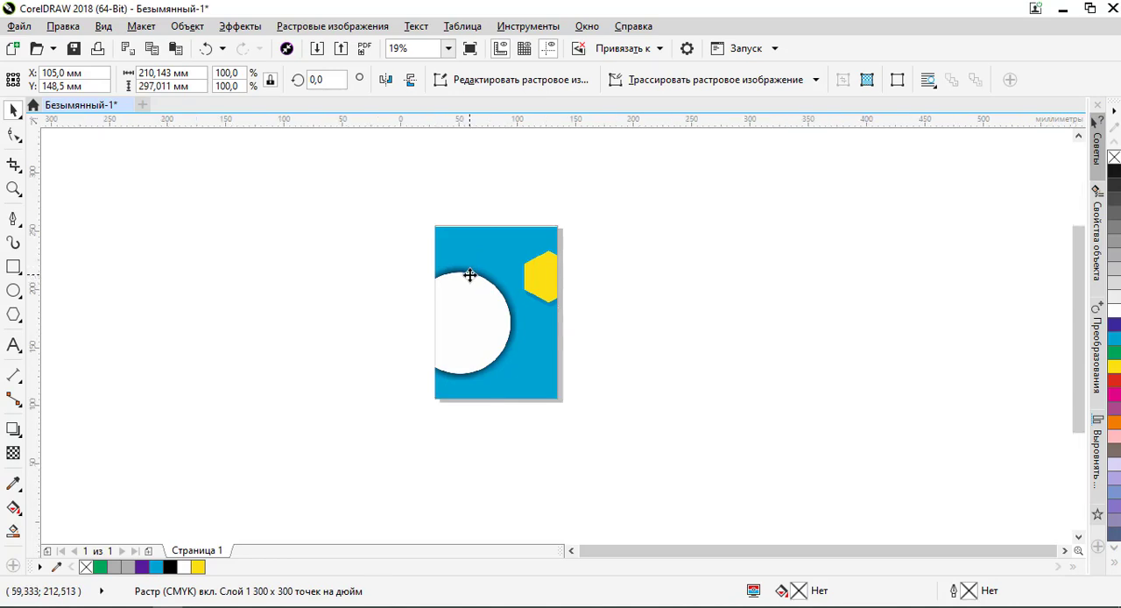
scroll(464, 368, "up", 5)
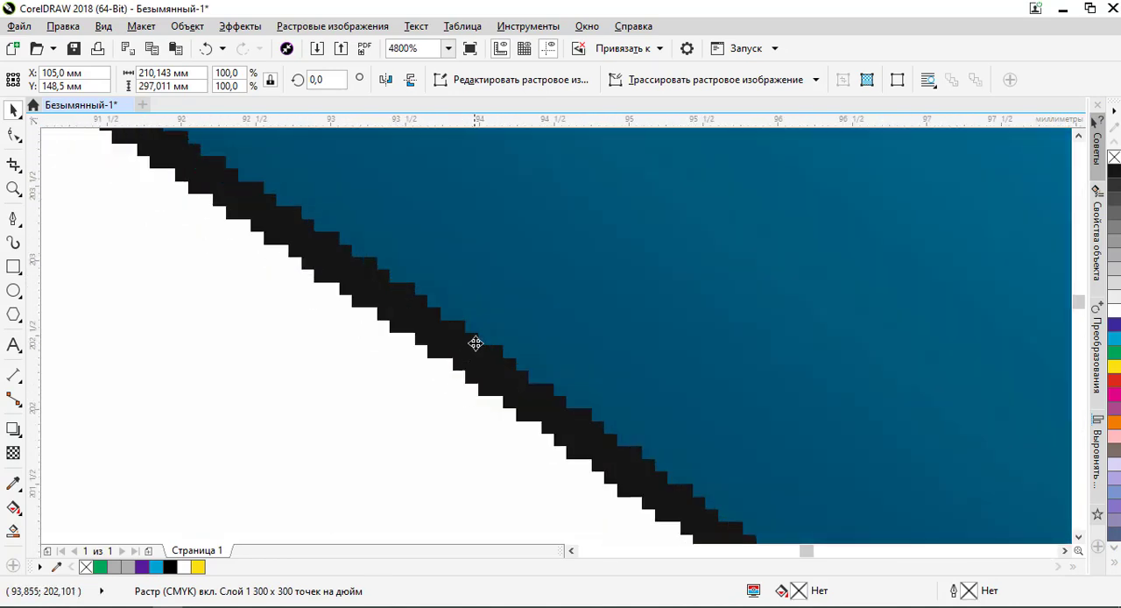
scroll(476, 313, "down", 3)
scroll(455, 306, "up", 2)
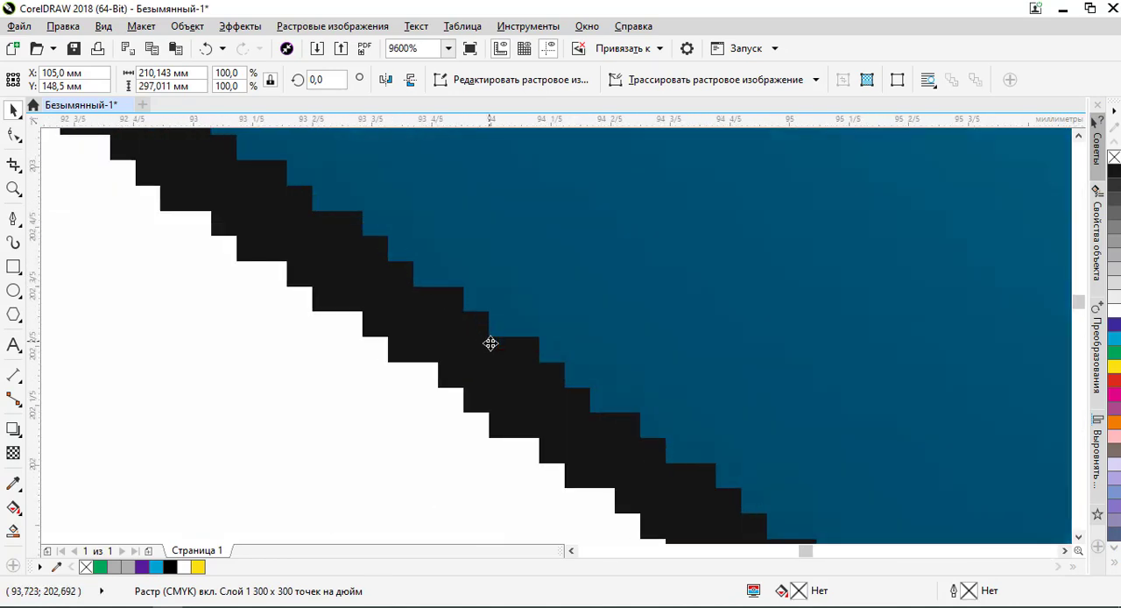
scroll(479, 332, "down", 7)
scroll(554, 384, "up", 1)
scroll(554, 383, "up", 3)
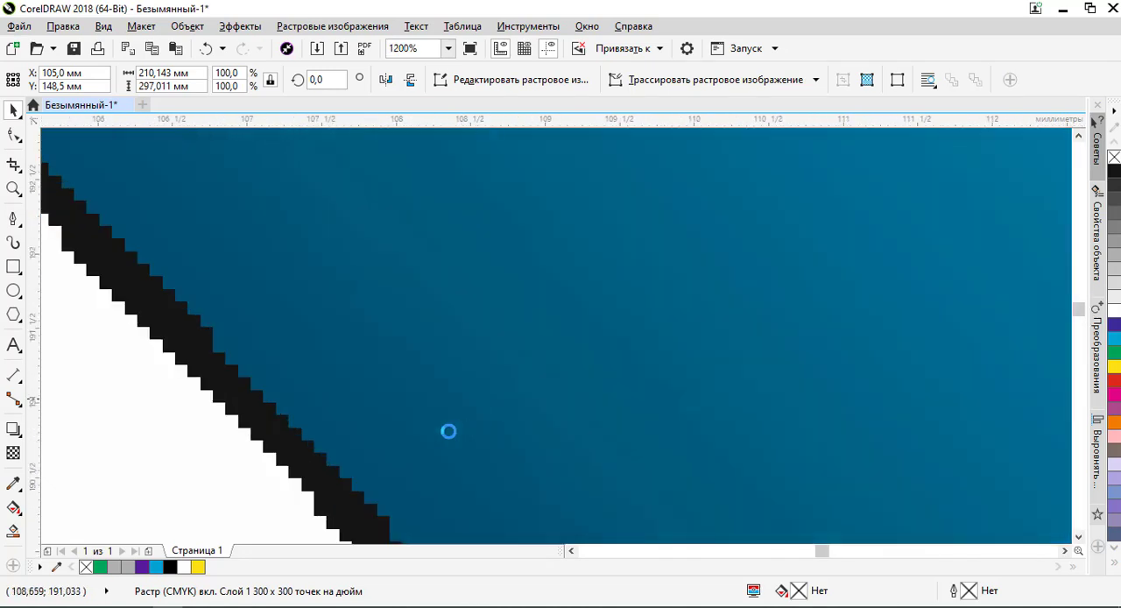
scroll(308, 328, "down", 4)
scroll(357, 339, "down", 2)
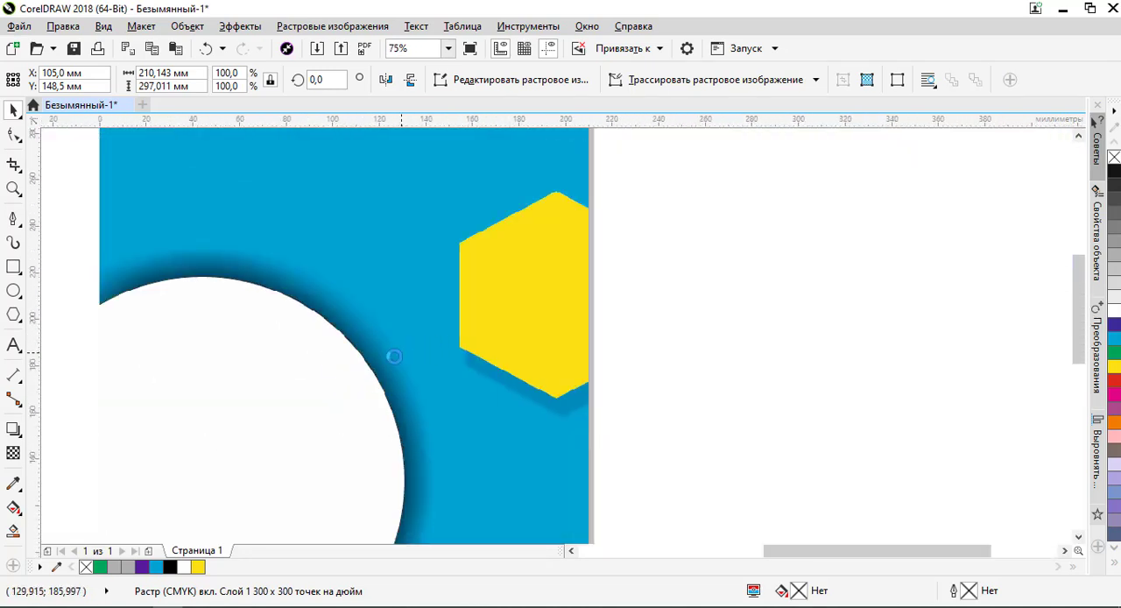
scroll(338, 371, "up", 3)
scroll(342, 368, "down", 3)
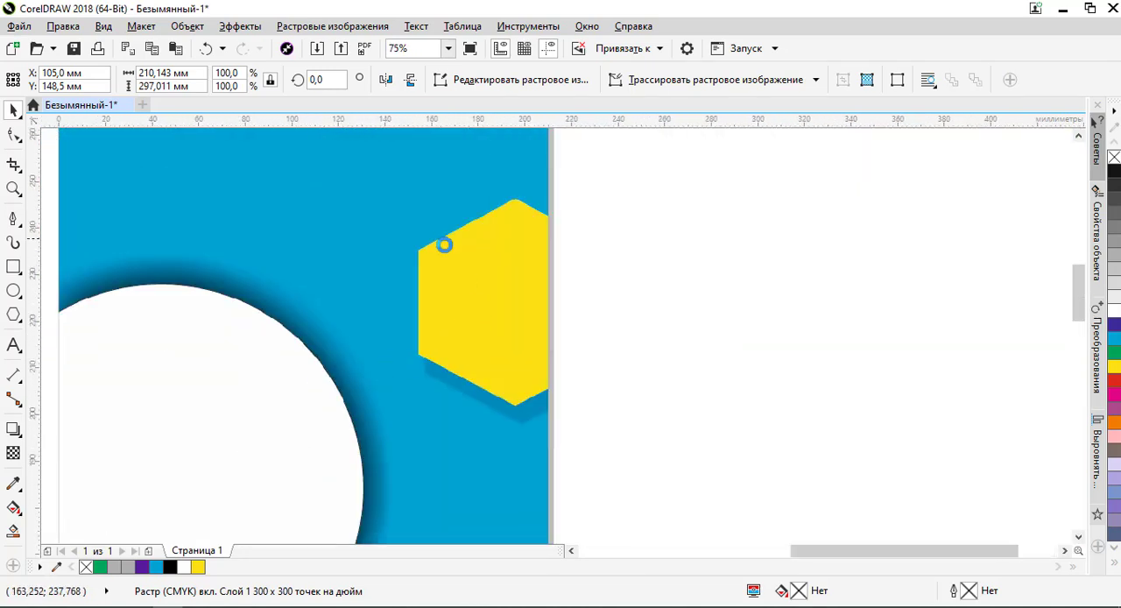
scroll(445, 243, "up", 3)
scroll(377, 238, "down", 5)
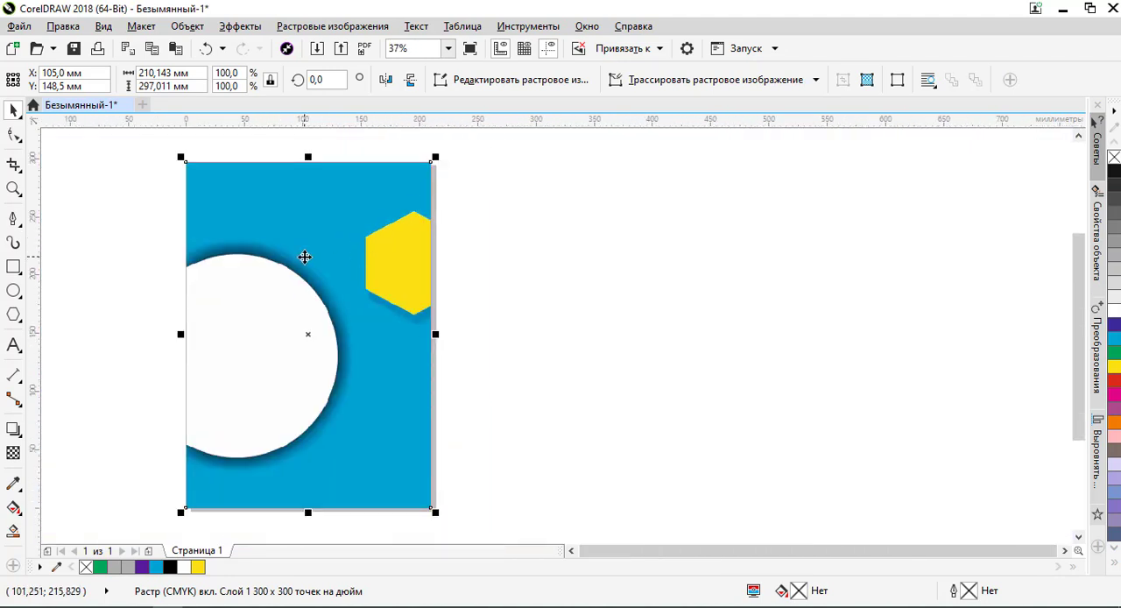
scroll(307, 256, "up", 2)
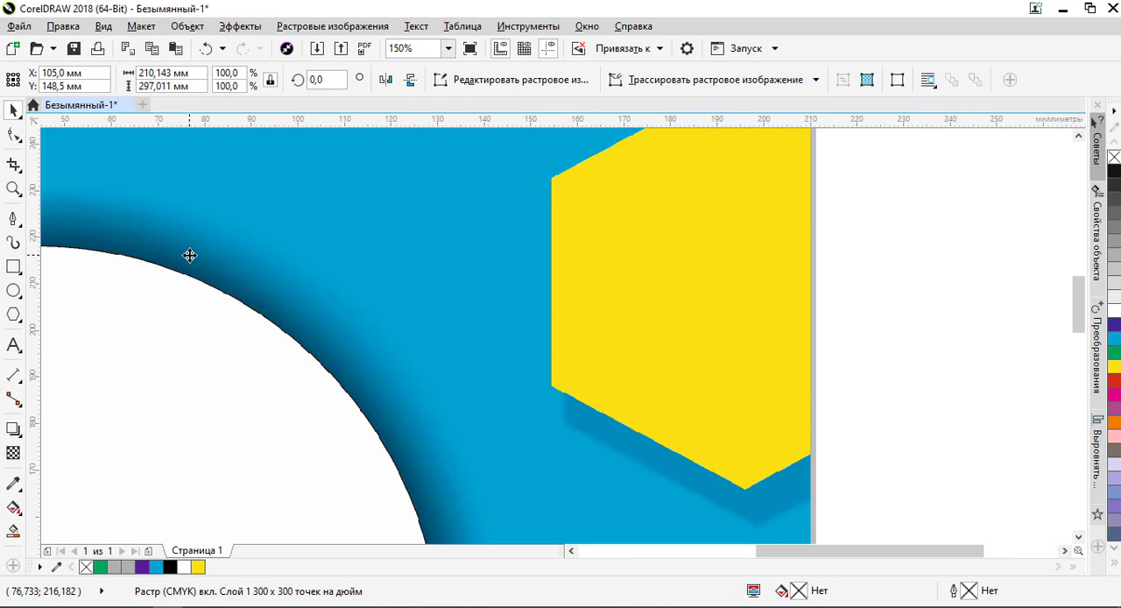
scroll(275, 288, "down", 2)
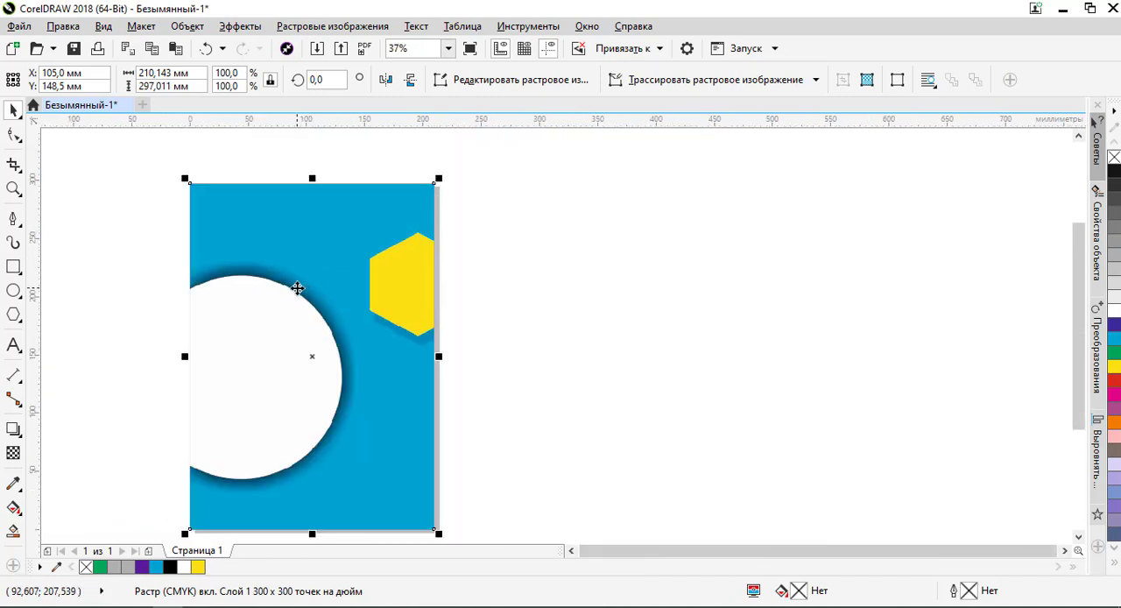
scroll(337, 441, "up", 3)
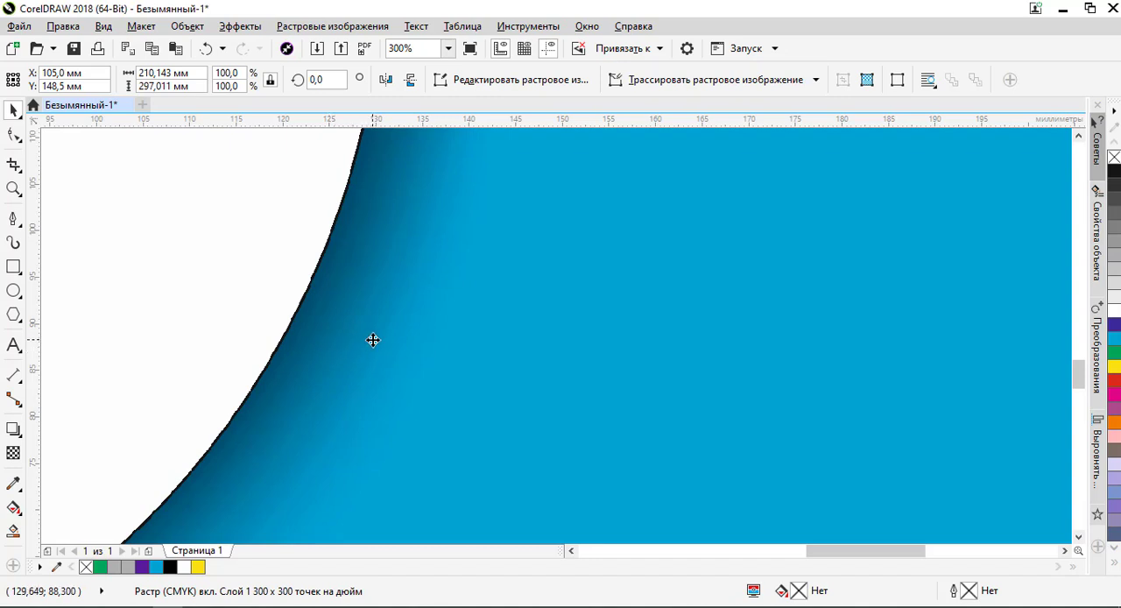
scroll(400, 313, "down", 4)
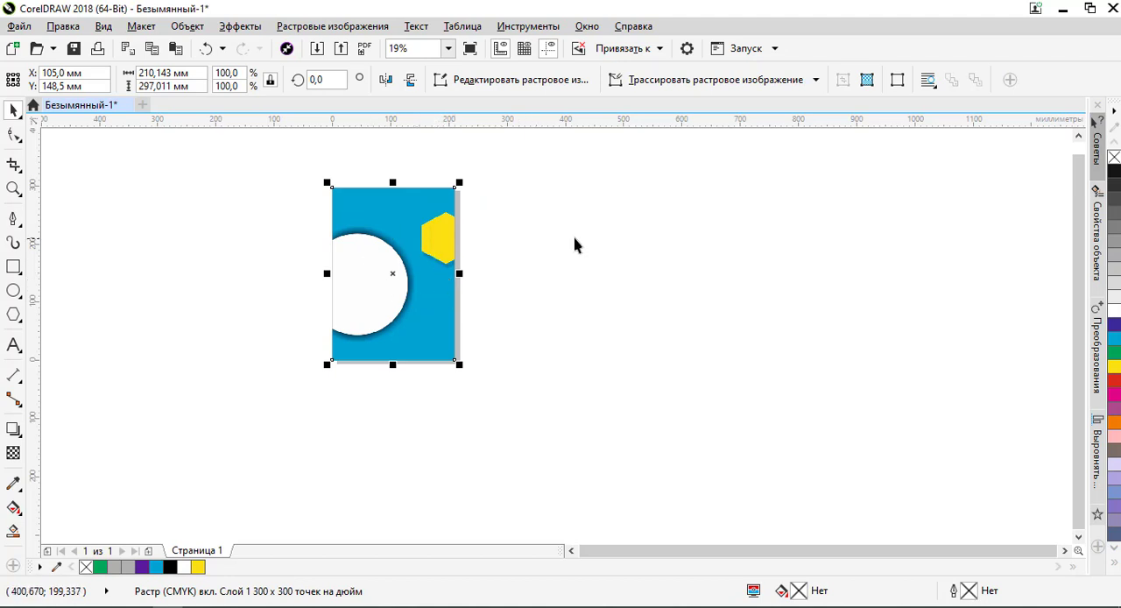
left_click(521, 262)
left_click(448, 227)
left_click(501, 254)
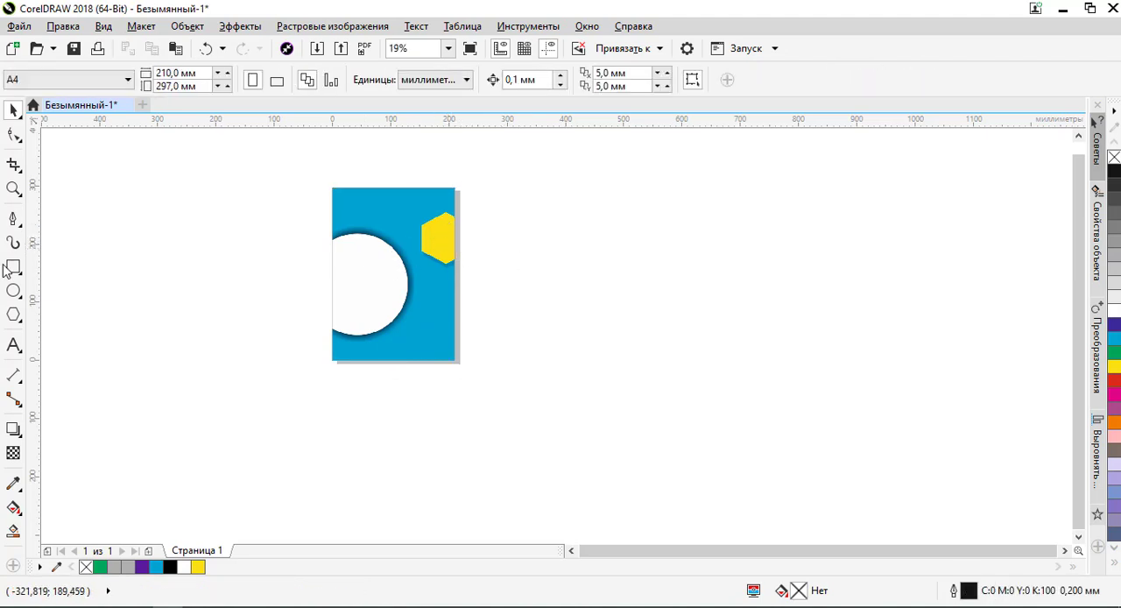
Draw a six-sided polygon about 205 × 198 mm in the empty area beside the poster page
left_click(15, 315)
right_click(15, 314)
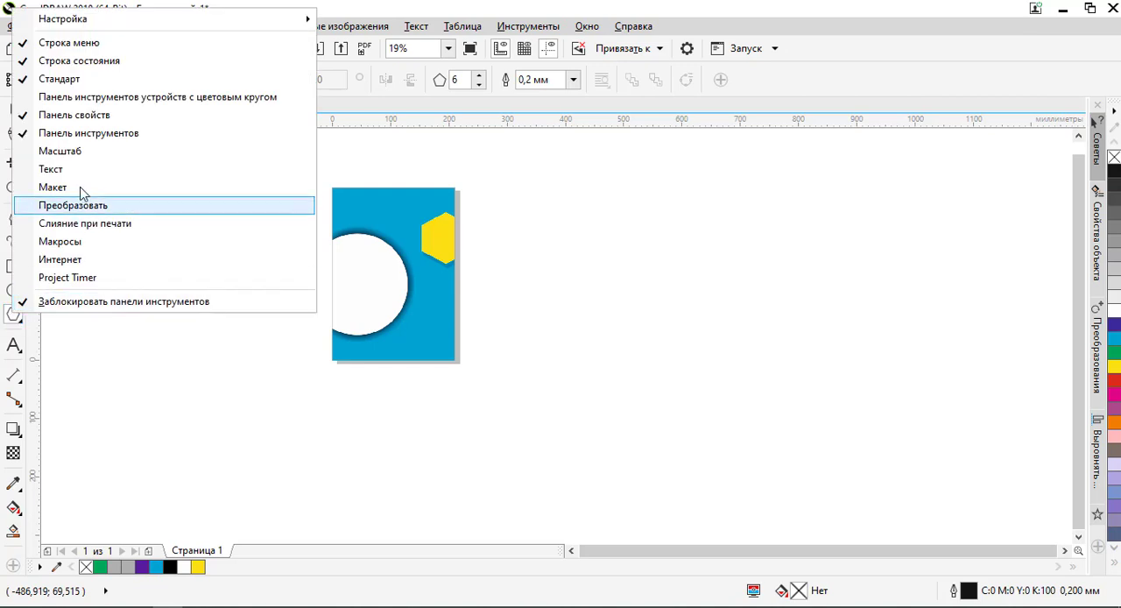
left_click(11, 325)
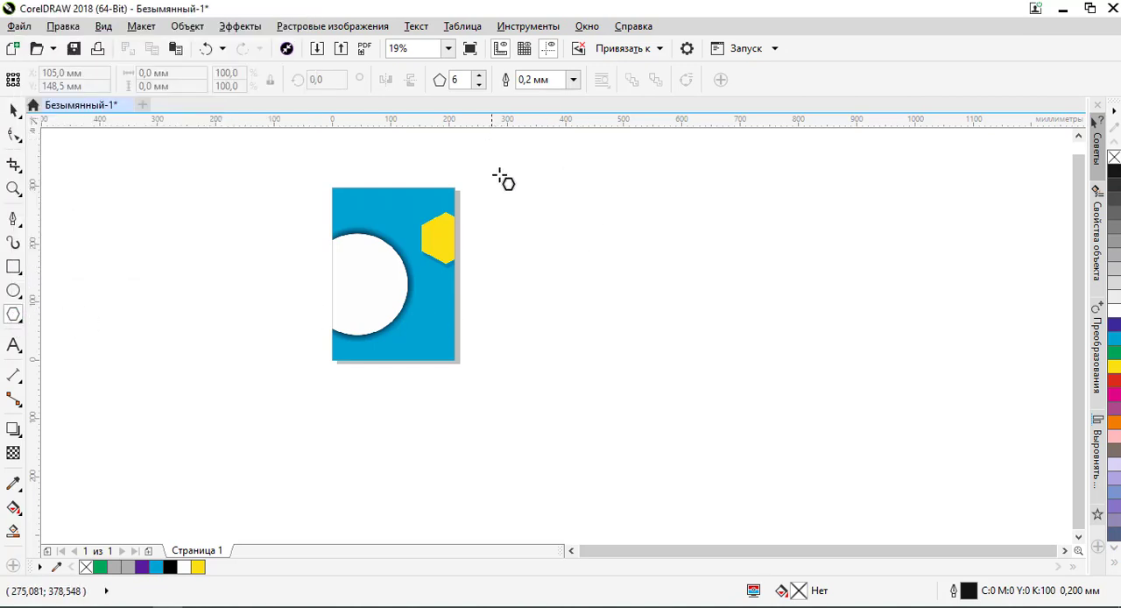
left_click_drag(533, 223, 659, 344)
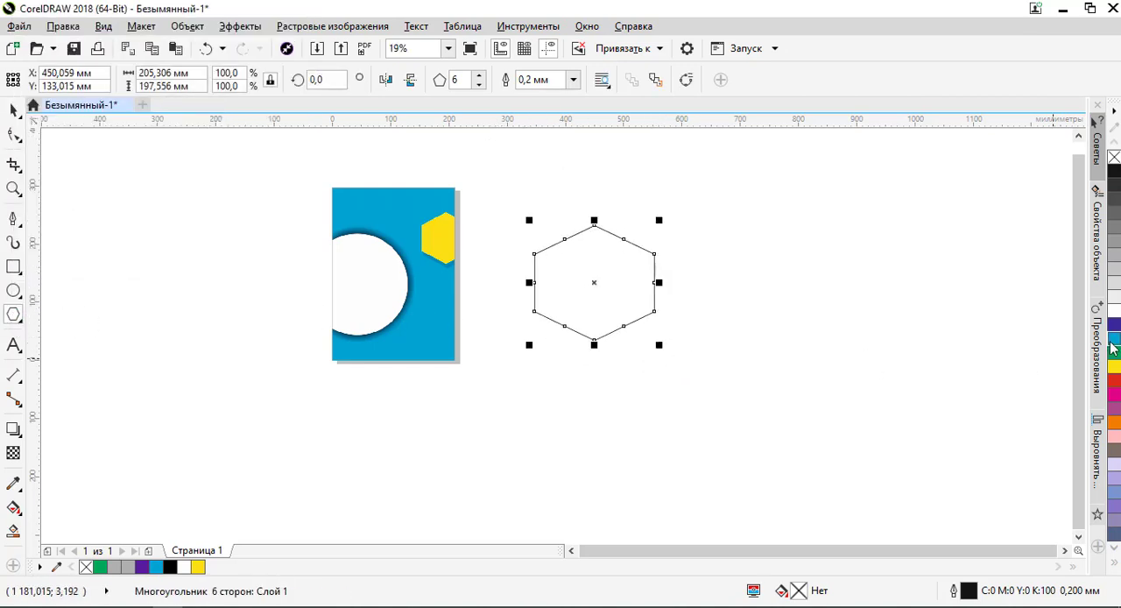
Thicken the new hexagon's outline, trying 5 mm and settling on a width of 10 mm
left_click(574, 80)
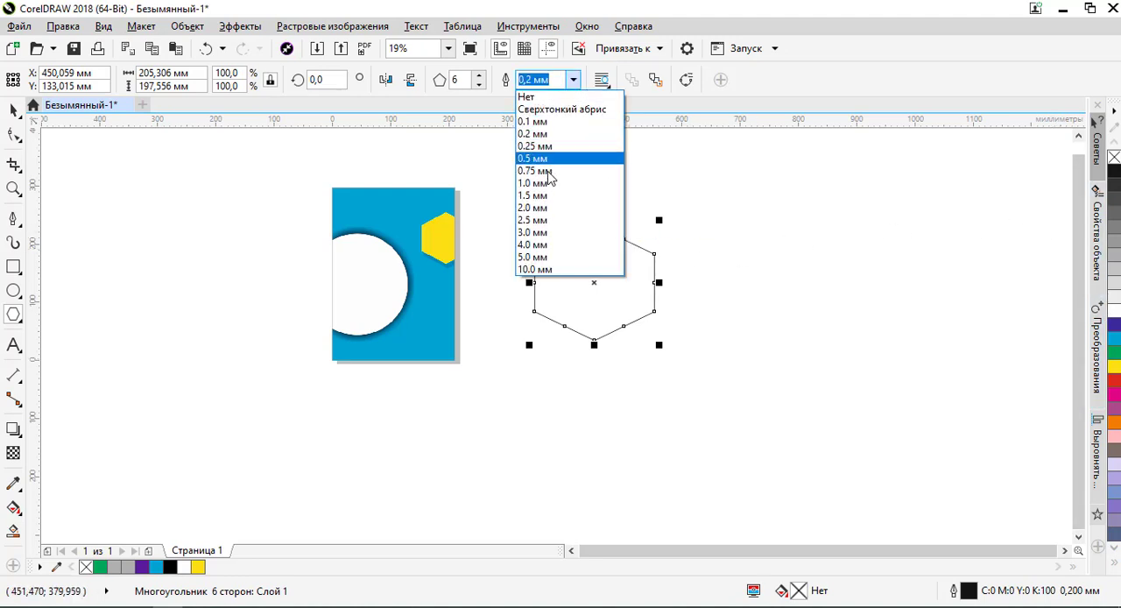
left_click(542, 256)
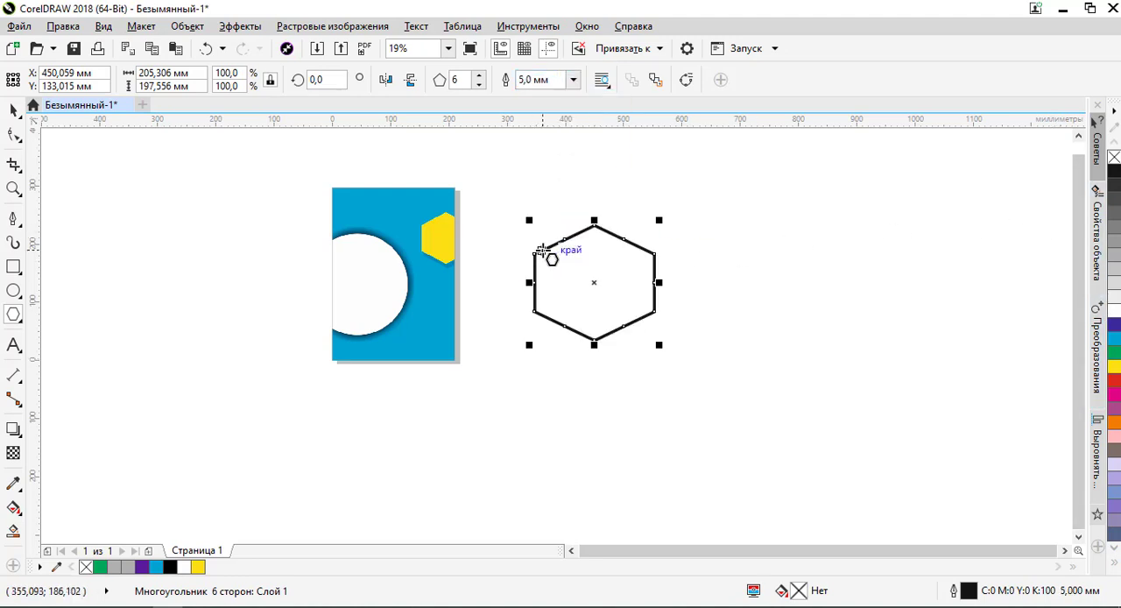
left_click(574, 80)
left_click(540, 268)
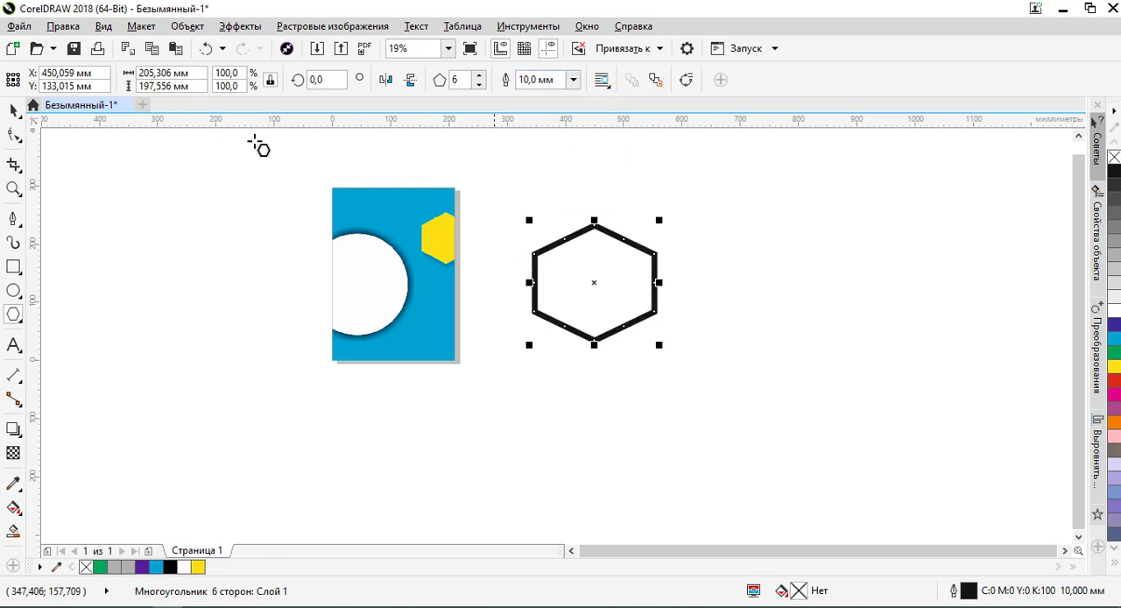
Try converting the outlined hexagon to a 300 dpi RGB (24-bit) bitmap without anti-aliasing or a transparent background
left_click(14, 108)
left_click(373, 26)
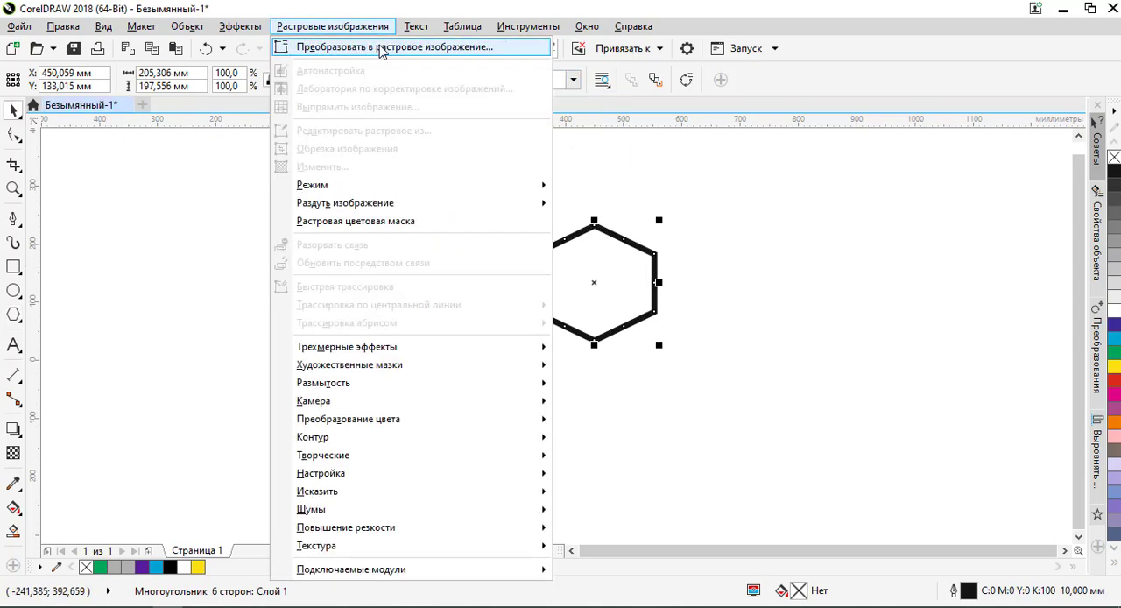
left_click(377, 44)
left_click(575, 265)
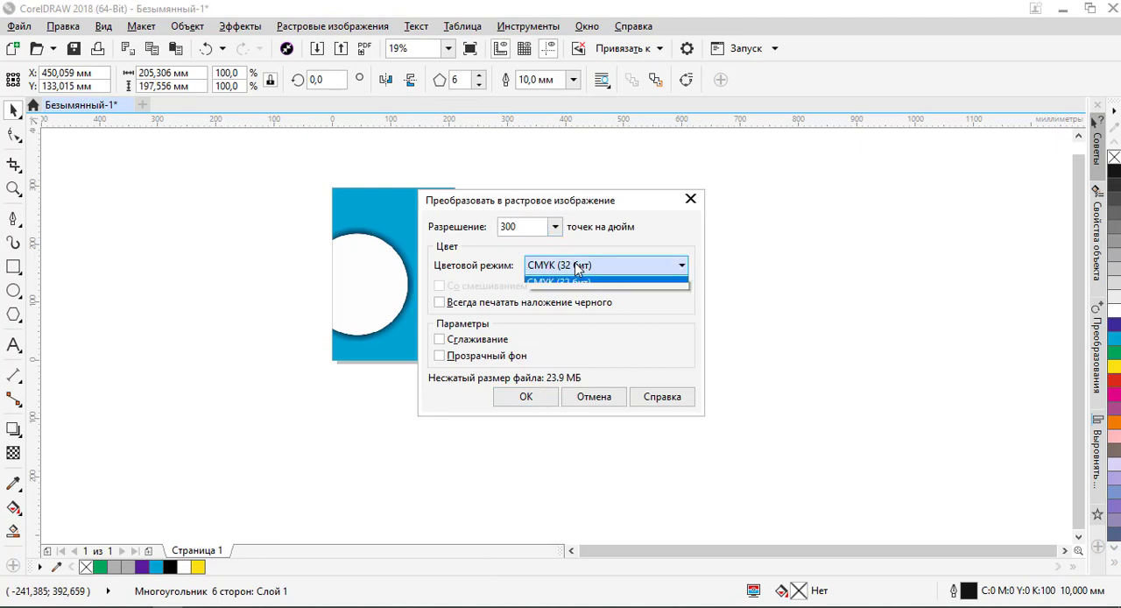
left_click(552, 330)
left_click(526, 397)
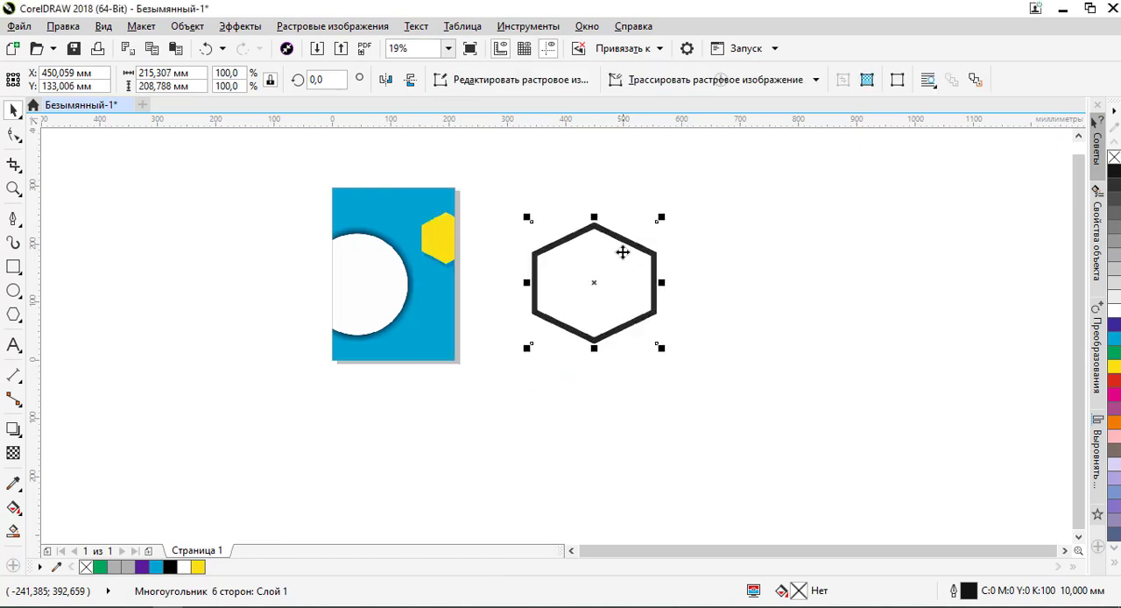
Place the opaque hexagon bitmap over the poster to check its background, and undo the moves and the bitmap conversion
left_click_drag(569, 237, 402, 213)
scroll(402, 212, "up", 3)
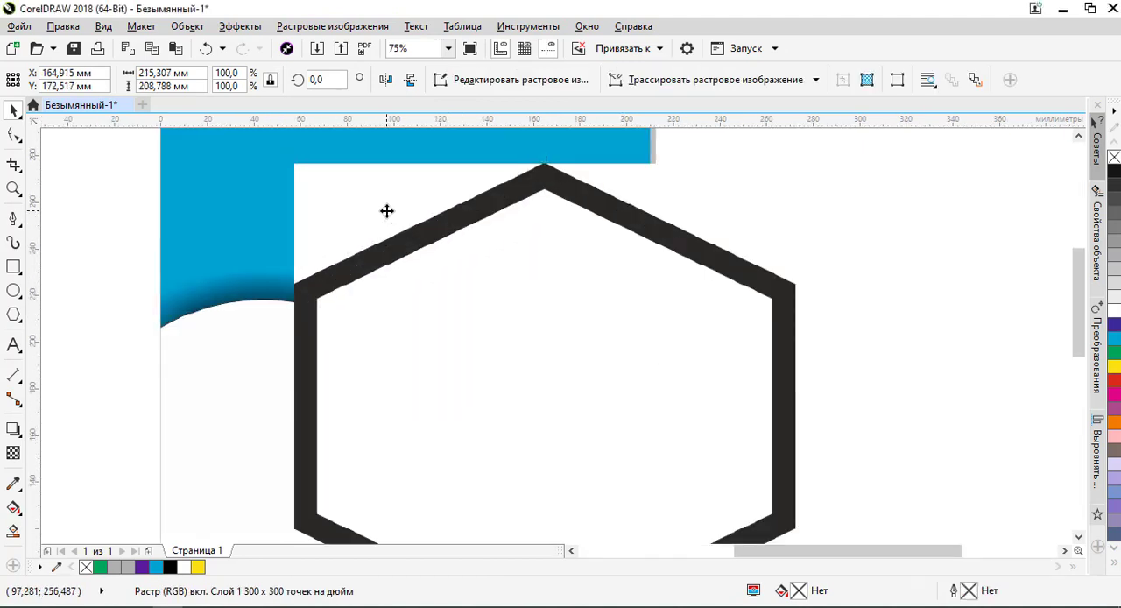
scroll(408, 205, "down", 2)
scroll(423, 243, "up", 2)
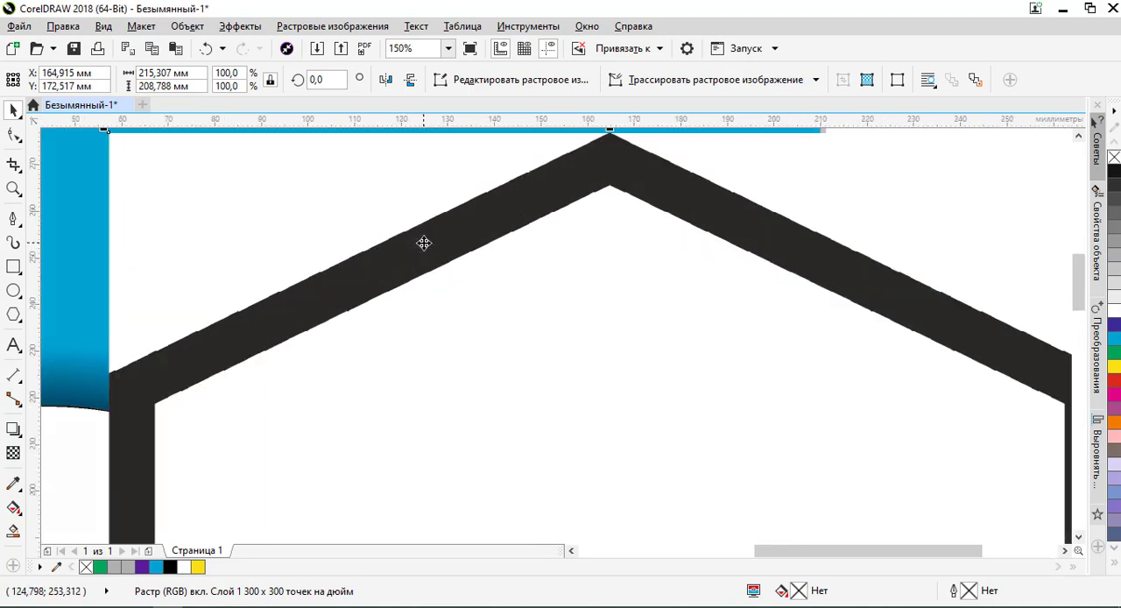
scroll(423, 243, "down", 2)
left_click_drag(423, 242, 365, 248)
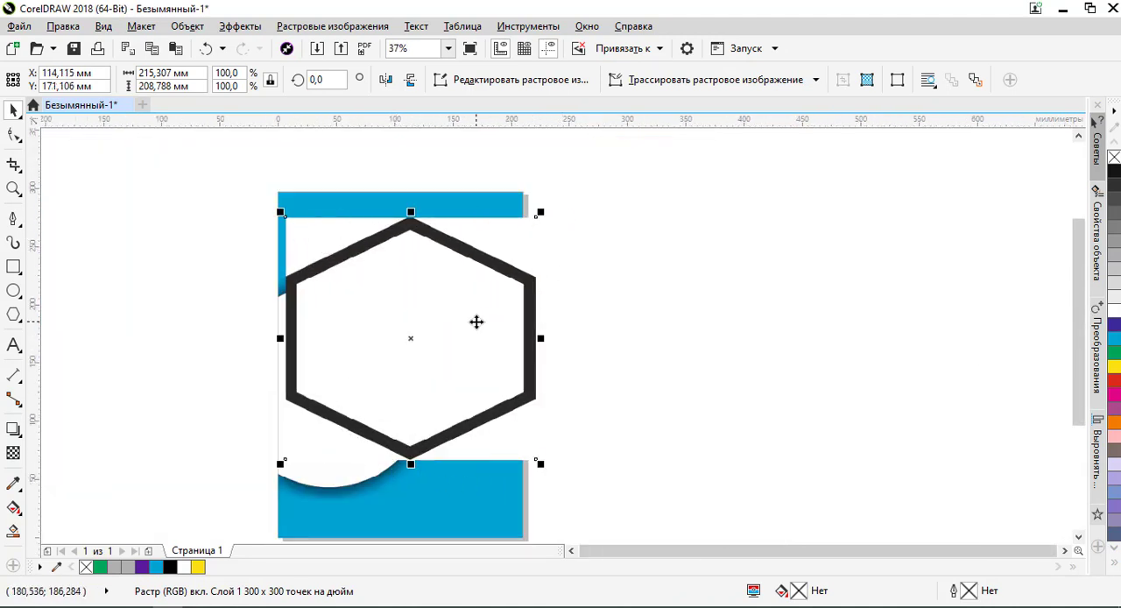
left_click_drag(446, 345, 465, 388)
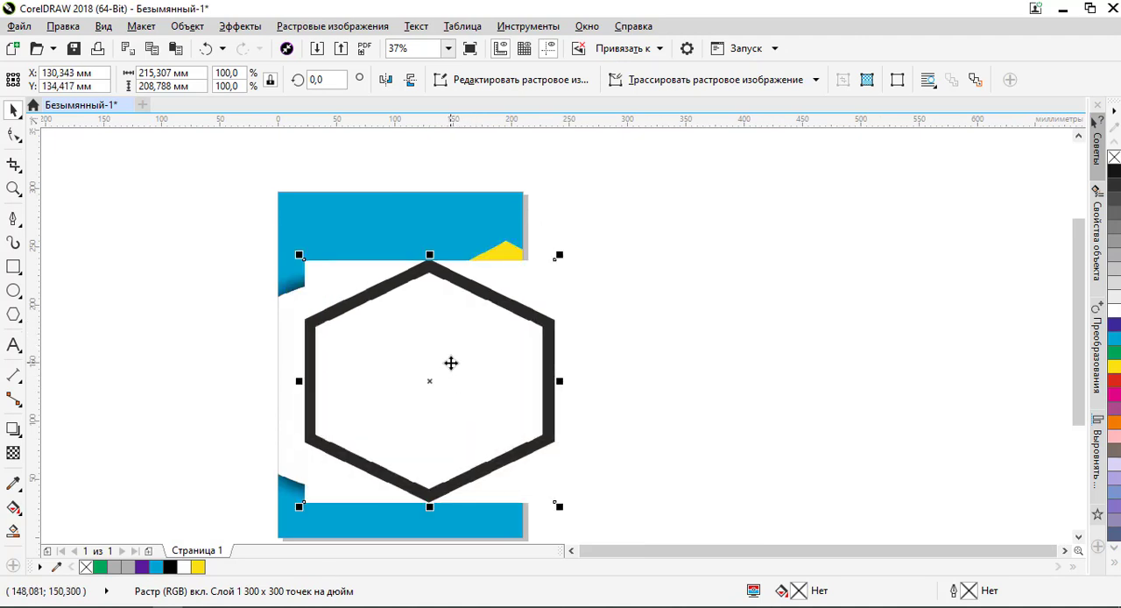
key("ctrl+z")
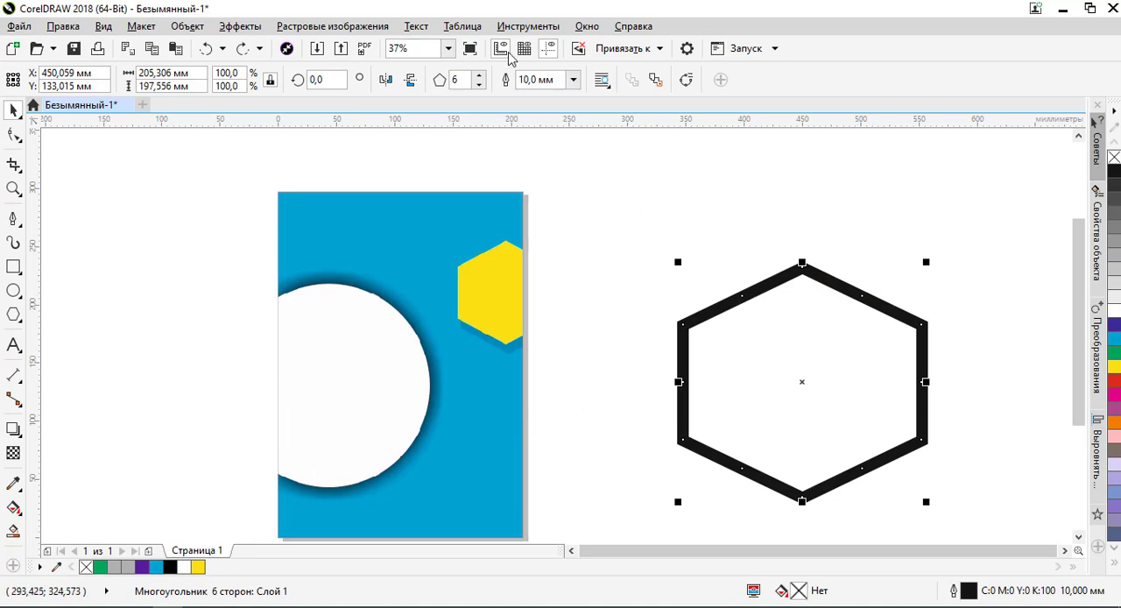
Convert the outlined hexagon to a 300 dpi RGB (24-bit) bitmap with a transparent background and no anti-aliasing
left_click(332, 26)
left_click(376, 48)
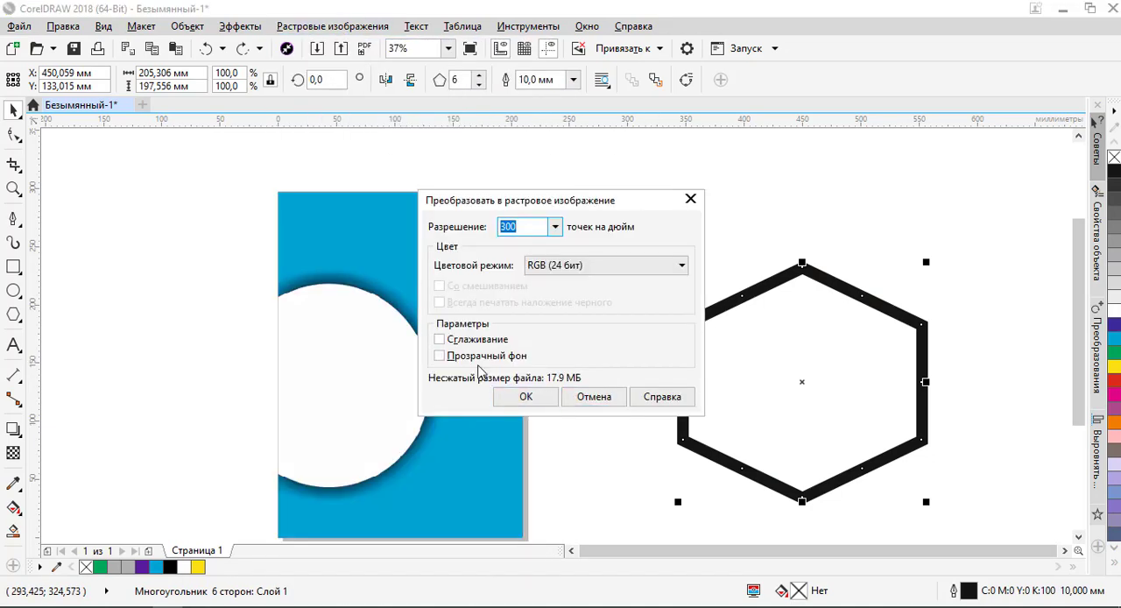
left_click(459, 357)
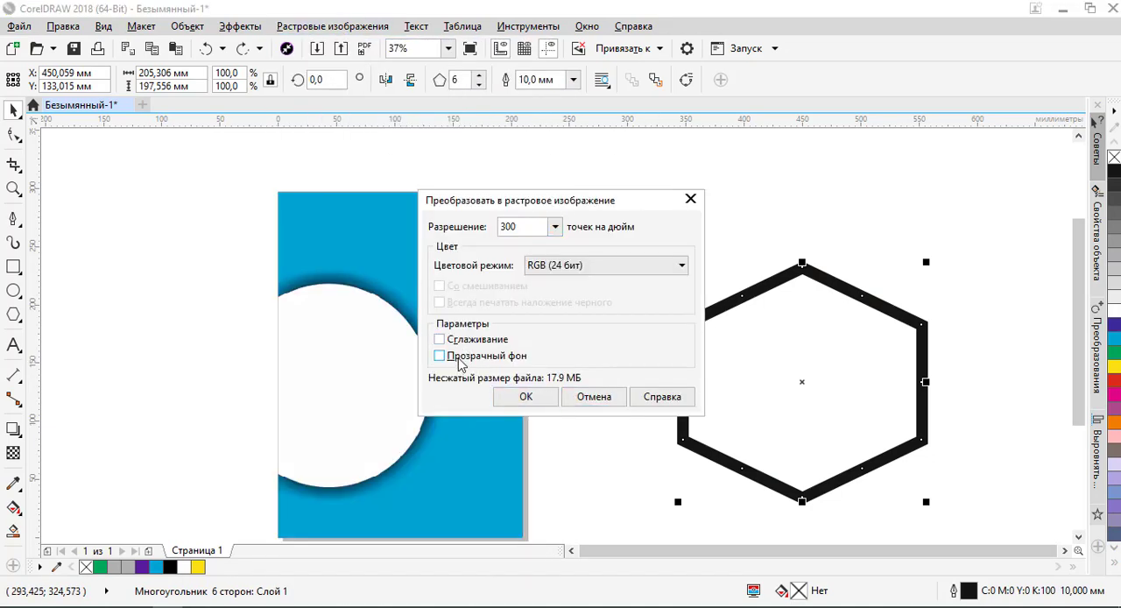
left_click(526, 398)
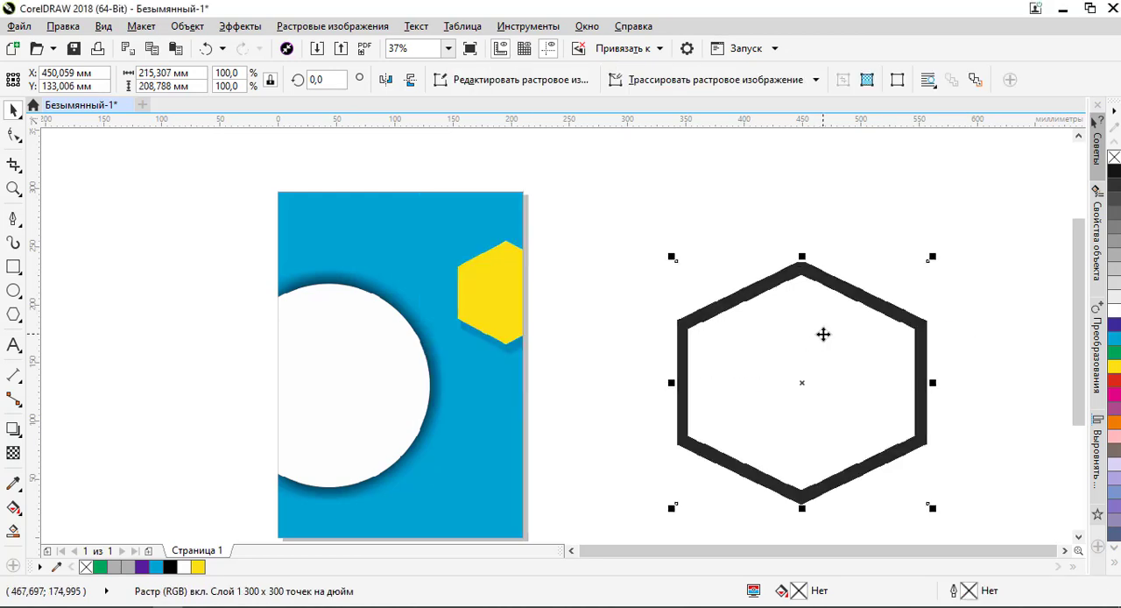
Move the transparent hexagon bitmap onto the poster so it overlaps the white circle and the yellow hexagon
left_click_drag(821, 333, 488, 267)
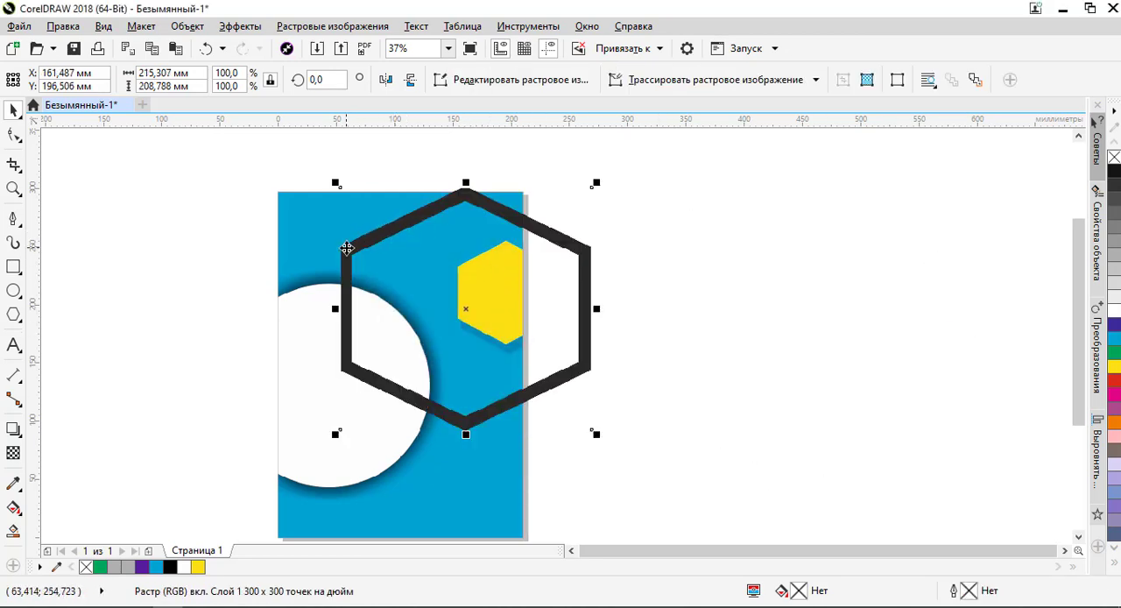
left_click_drag(433, 275, 369, 231)
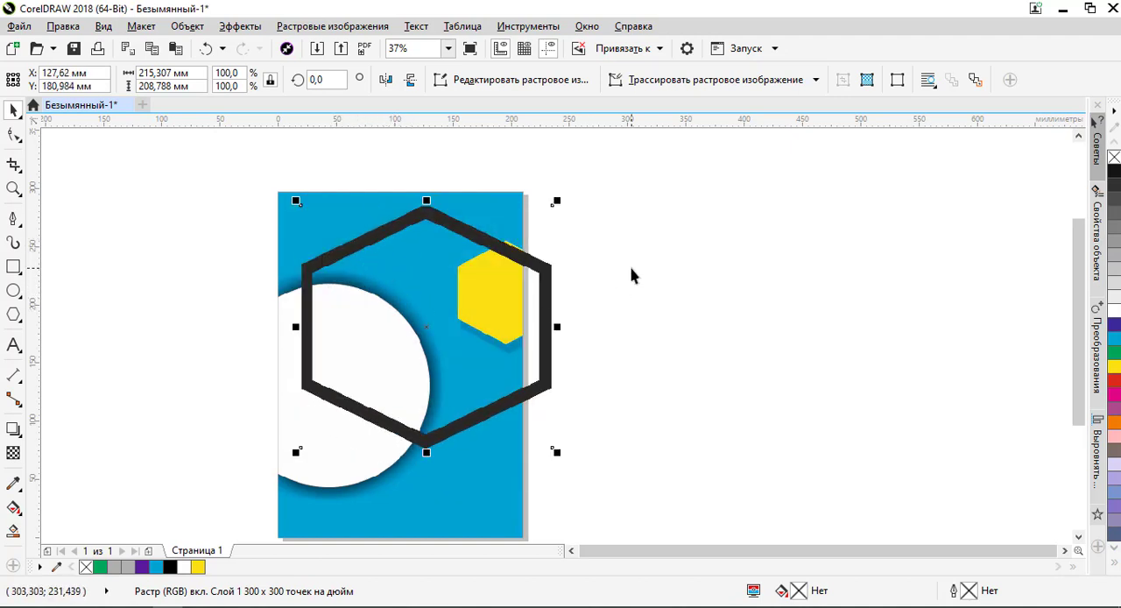
left_click(565, 286)
left_click(547, 298)
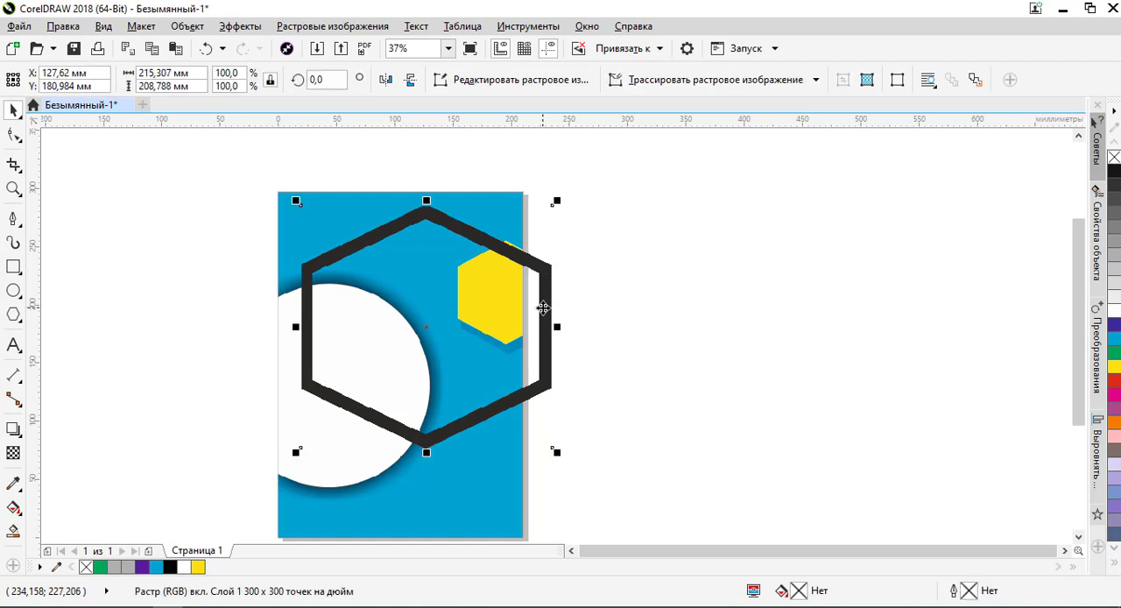